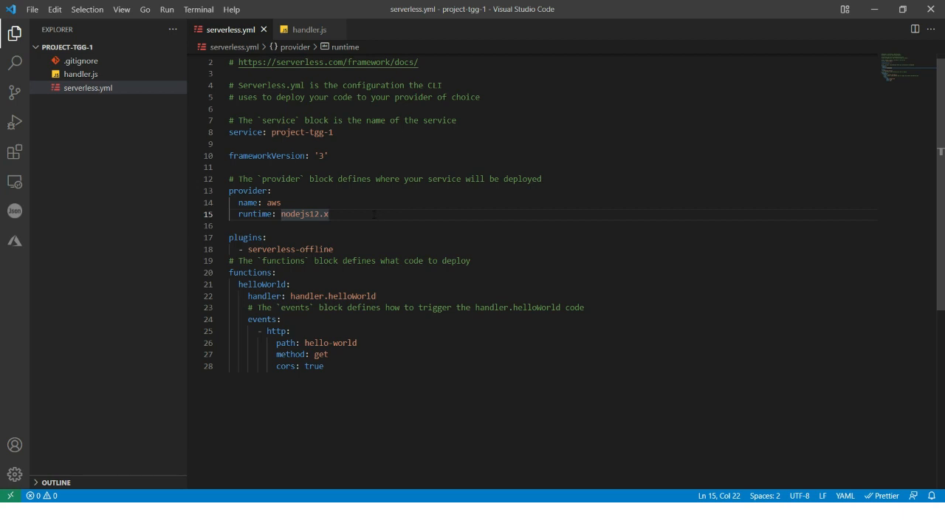
- Add region: us-west-2 and stage: ${opt:stage, 'dev'} under provider and save serverless.yml
key(Return)
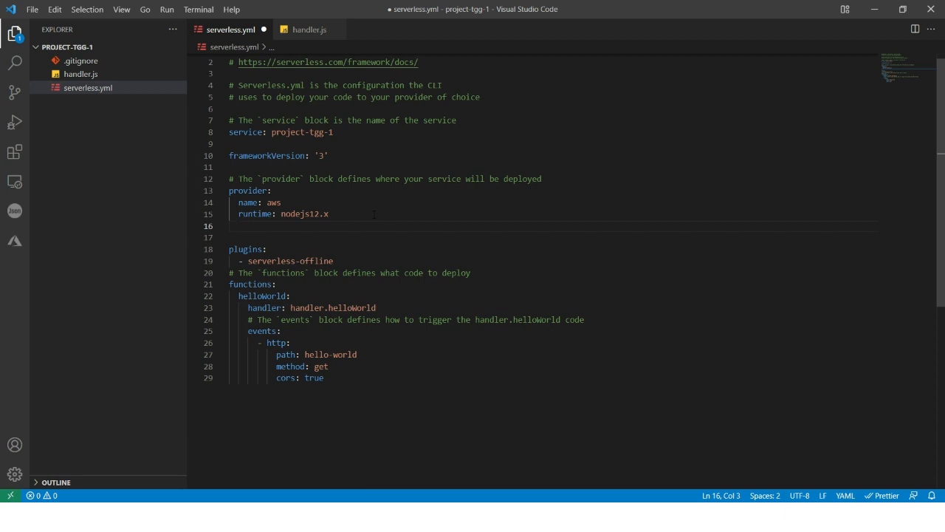
text(region)
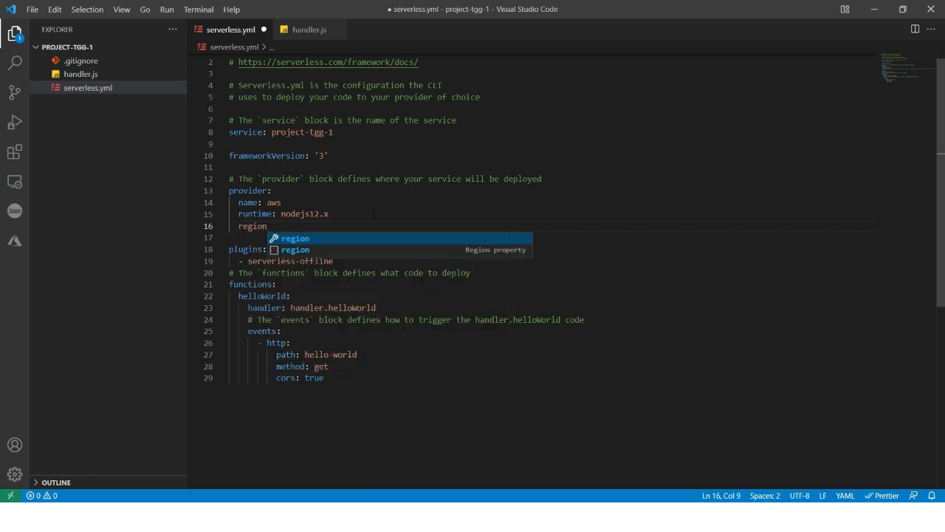
text(: us-west)
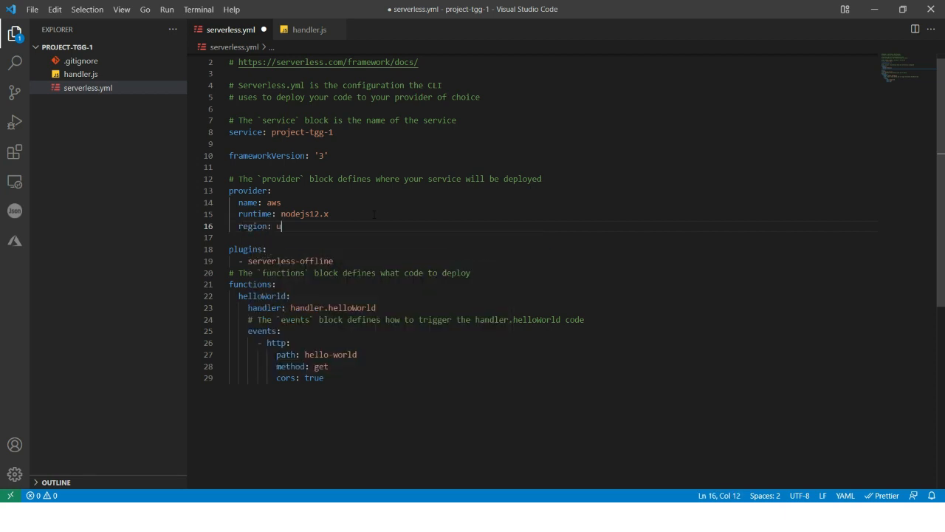
text(-2)
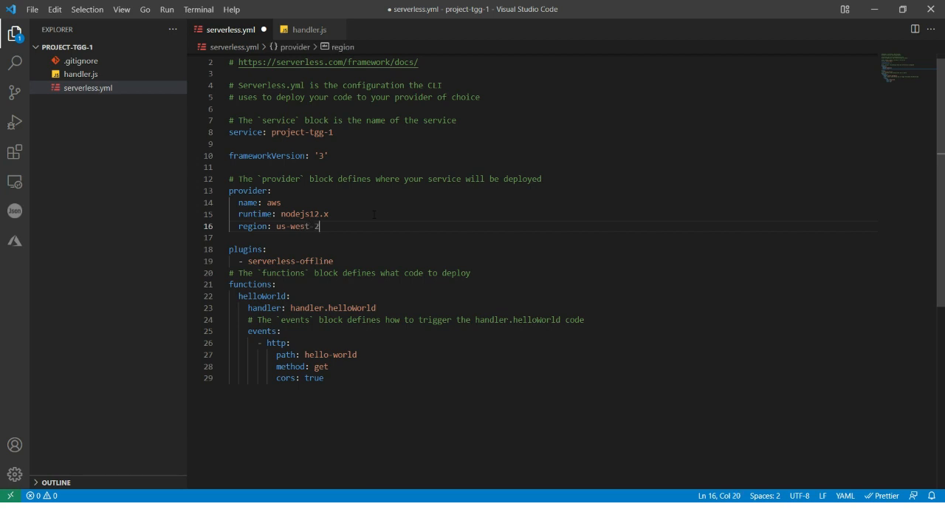
key(Return)
text(stage)
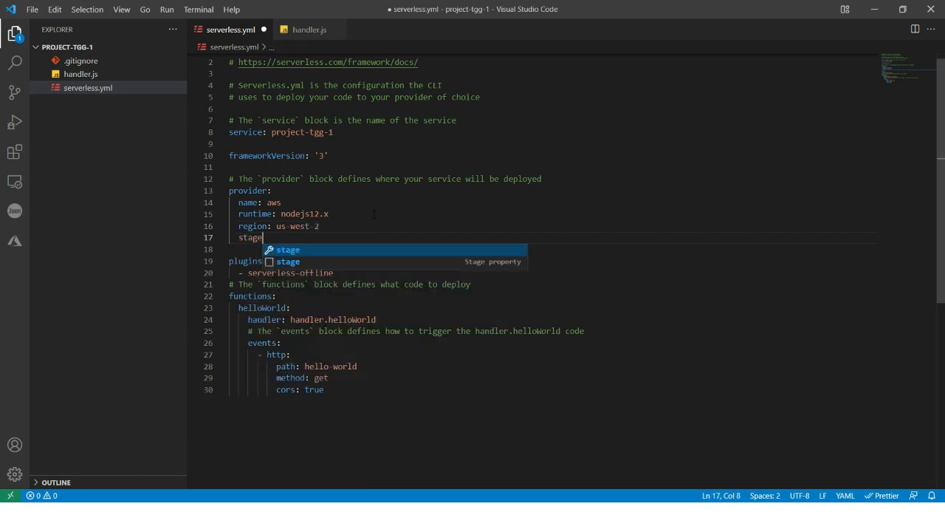
text(: dev)
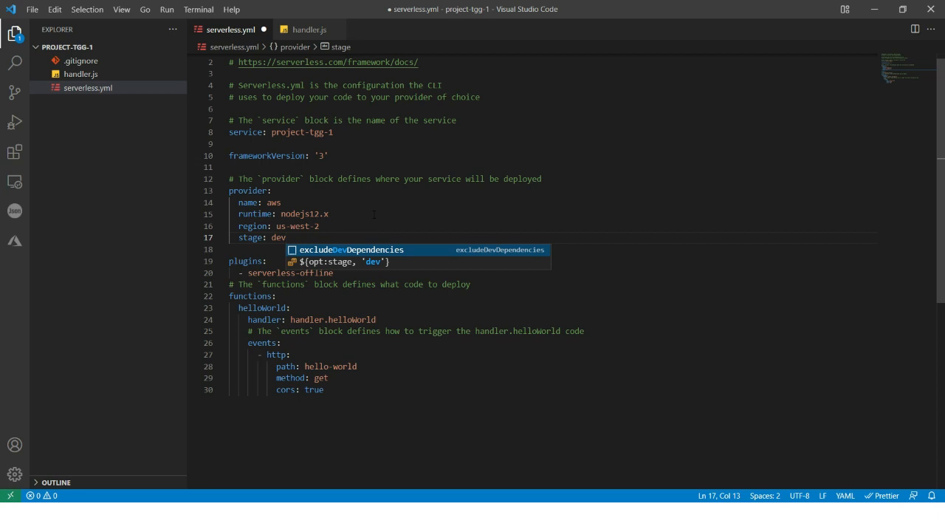
key(Down)
key(Return)
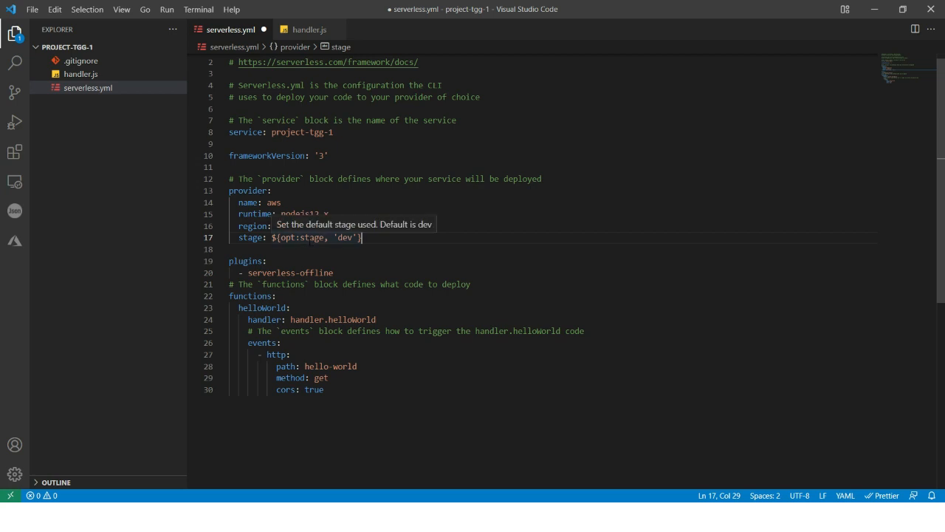
mouse_move(251, 237)
double_click(287, 237)
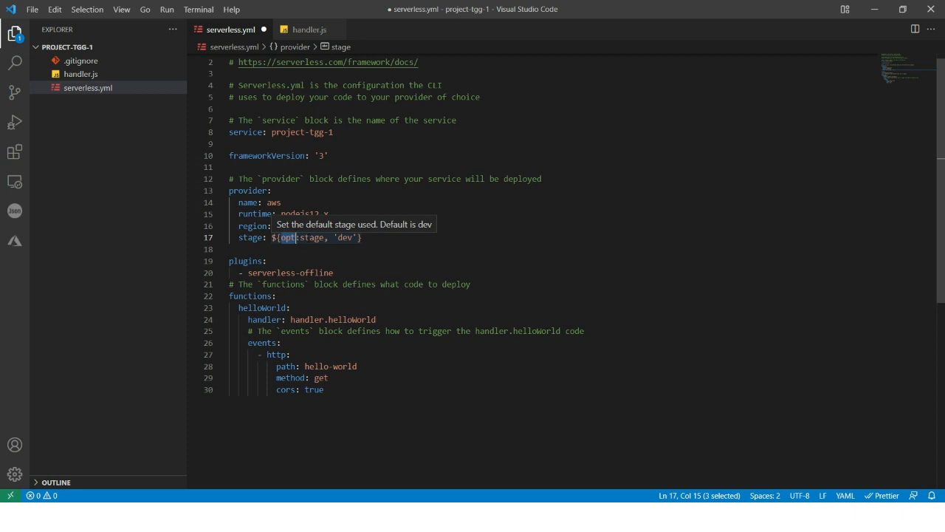
double_click(344, 237)
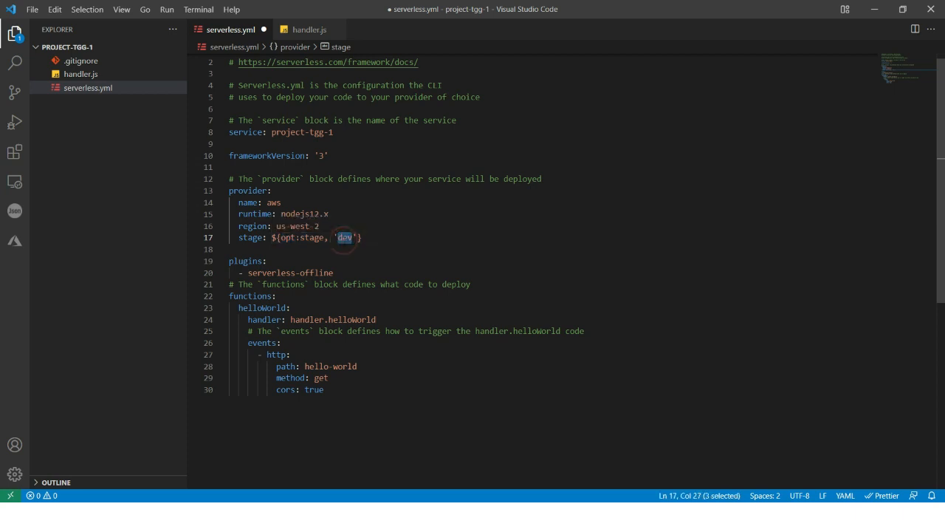
click(368, 237)
key(ctrl+s)
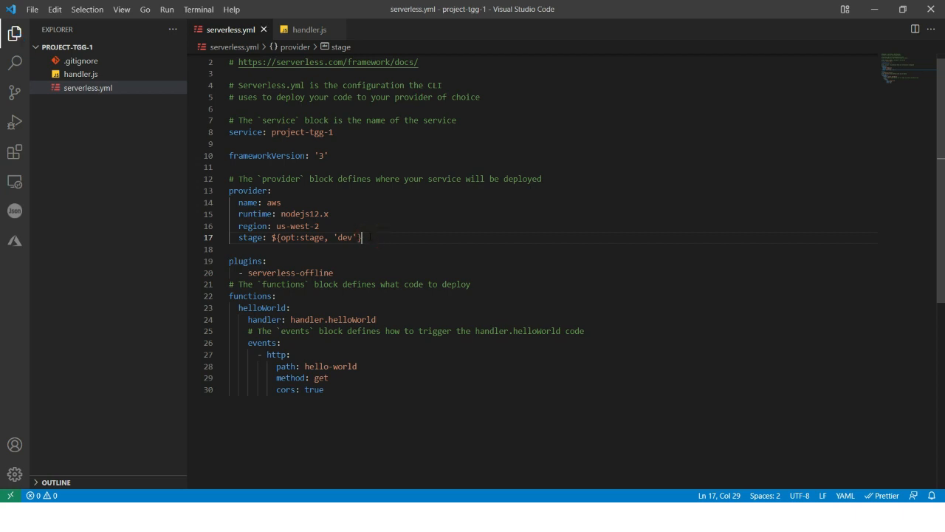
- List the project folder's files in Git Bash and review the aws-profile option of the deploy command
key(alt+Tab)
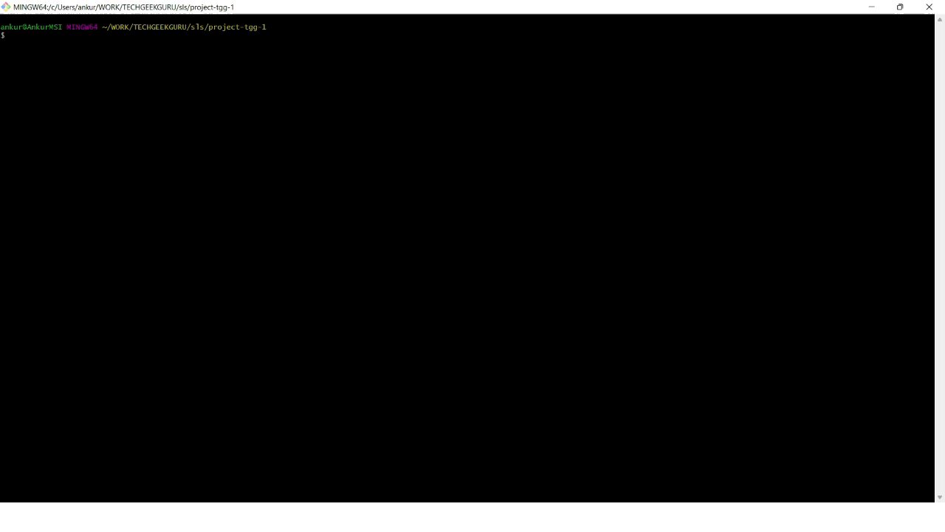
text(ls)
key(Return)
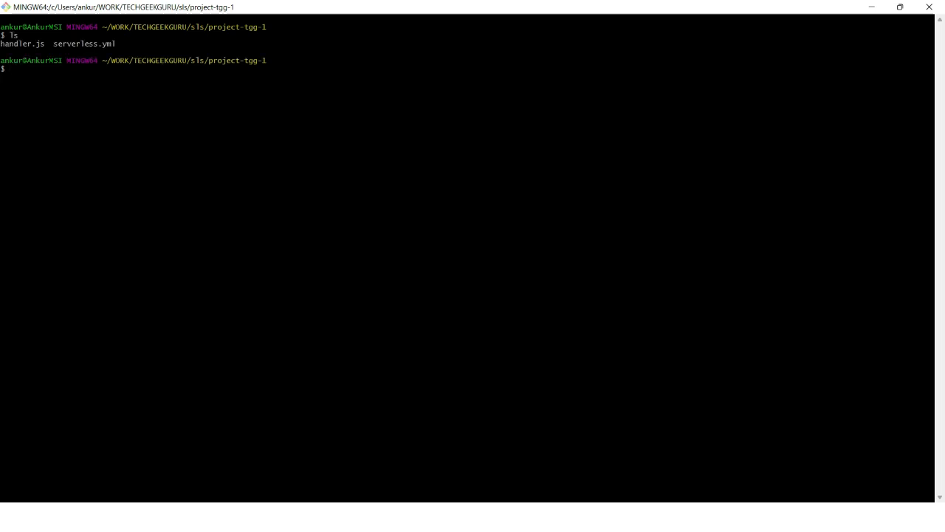
text(s)
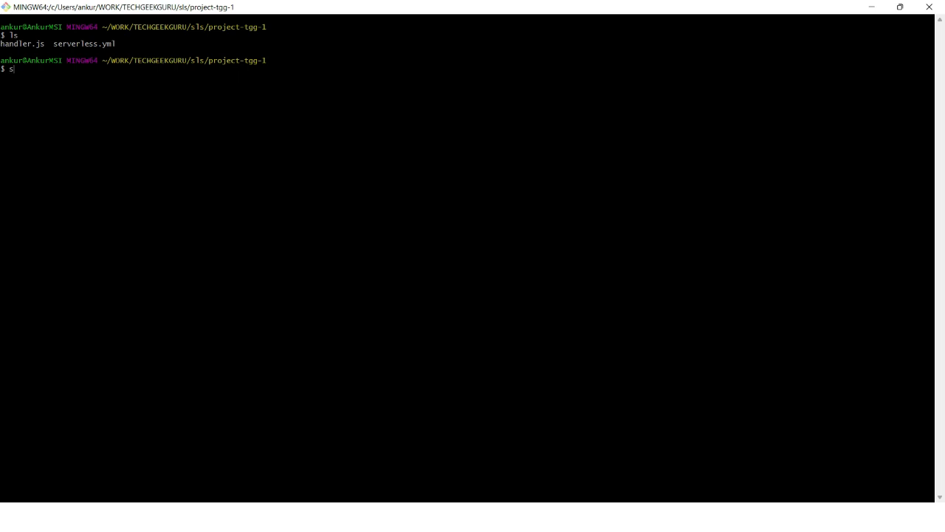
text(ls s)
key(BackSpace)
text(deplo)
text(y )
text(--aws)
text(-pro)
text(file tg)
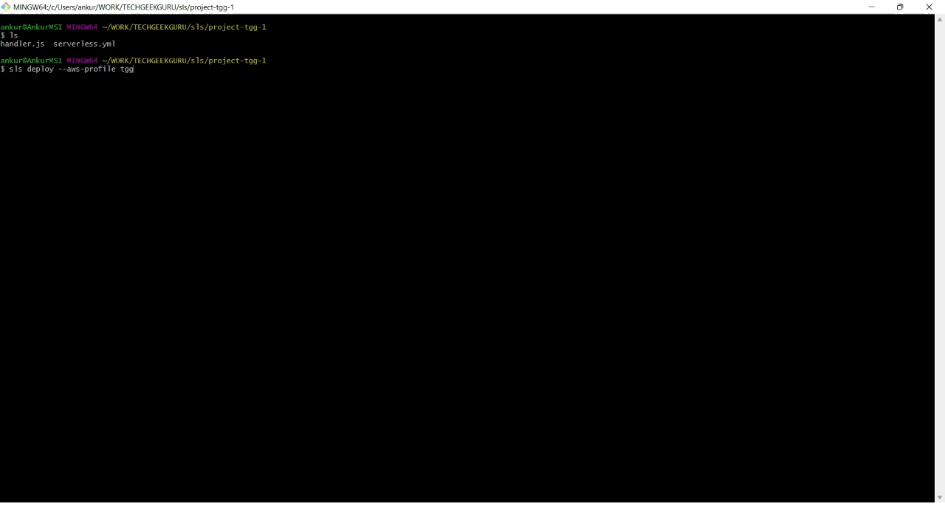
text(g)
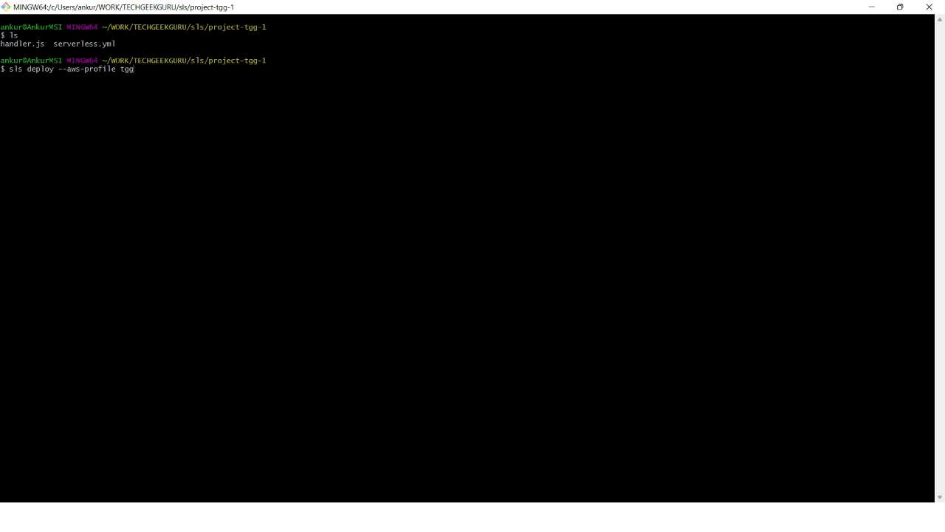
drag(133, 68, 58, 68)
click(142, 68)
text(--regio)
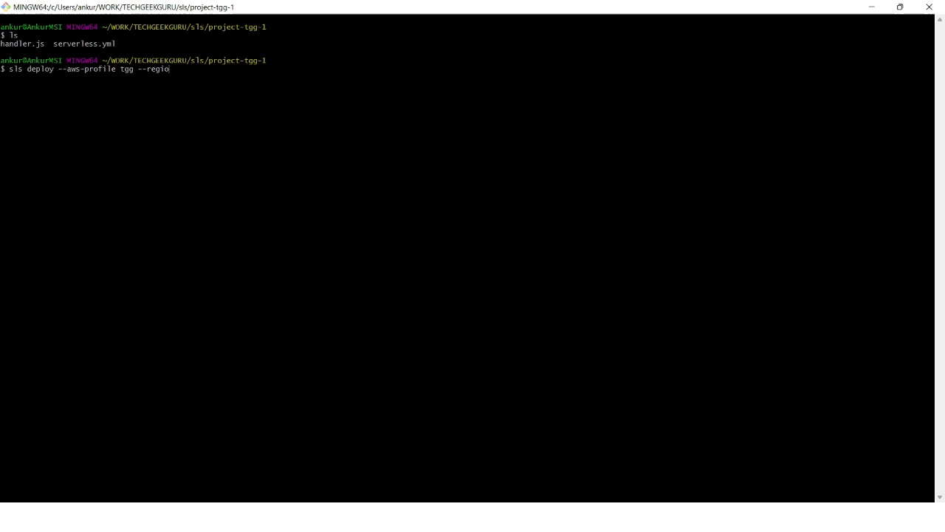
text(n us-e)
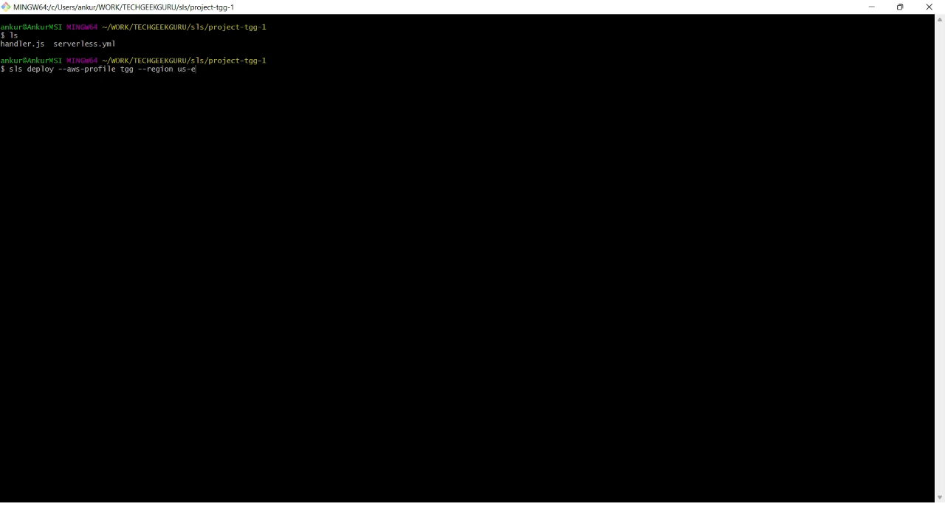
text(ast-1)
text( --stage )
text(p)
text(rod)
- Trim the command to 'sls deploy --aws-profile tgg', start the deployment and move to the browser
key(BackSpace)
key(BackSpace)
key(BackSpace)
key(BackSpace)
key(BackSpace)
key(BackSpace)
key(BackSpace)
key(BackSpace)
key(BackSpace)
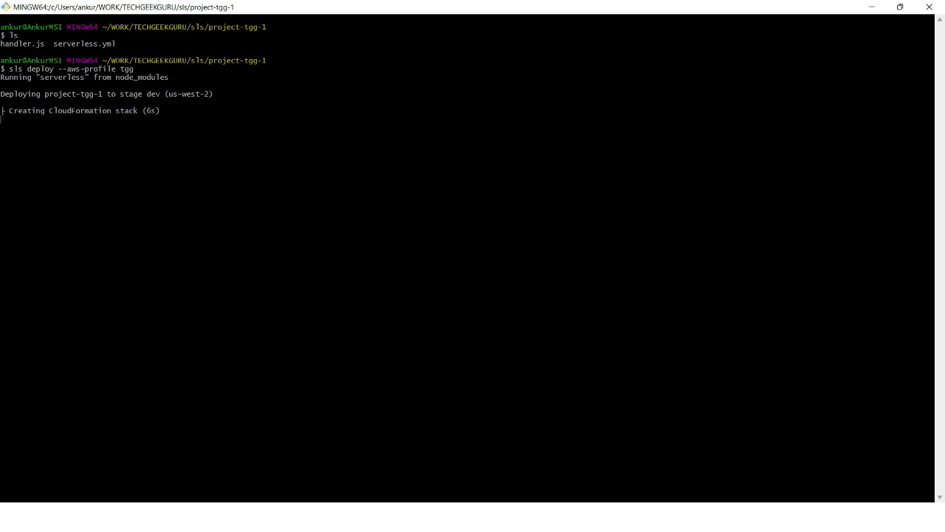
key(alt+Tab)
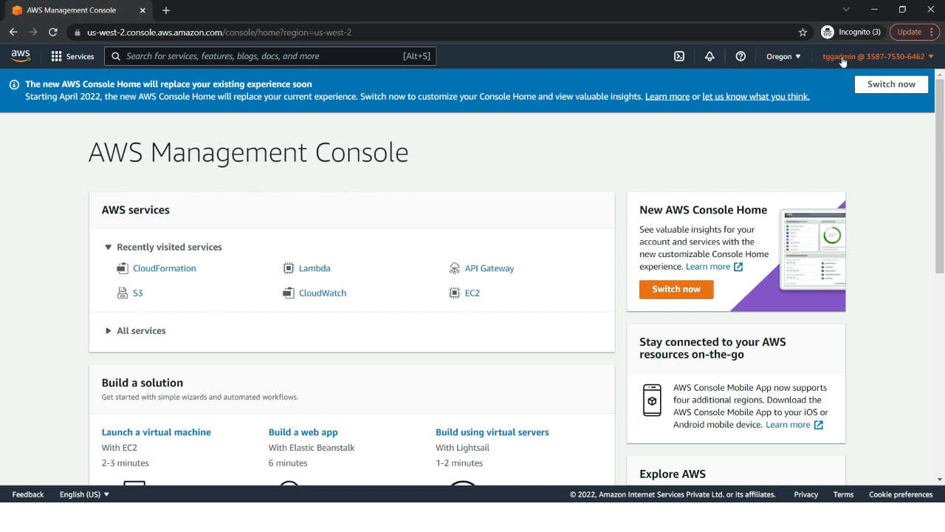
- Confirm the Oregon region and view CloudFormation's project-tgg-1-dev stack at CREATE_COMPLETE
click(781, 65)
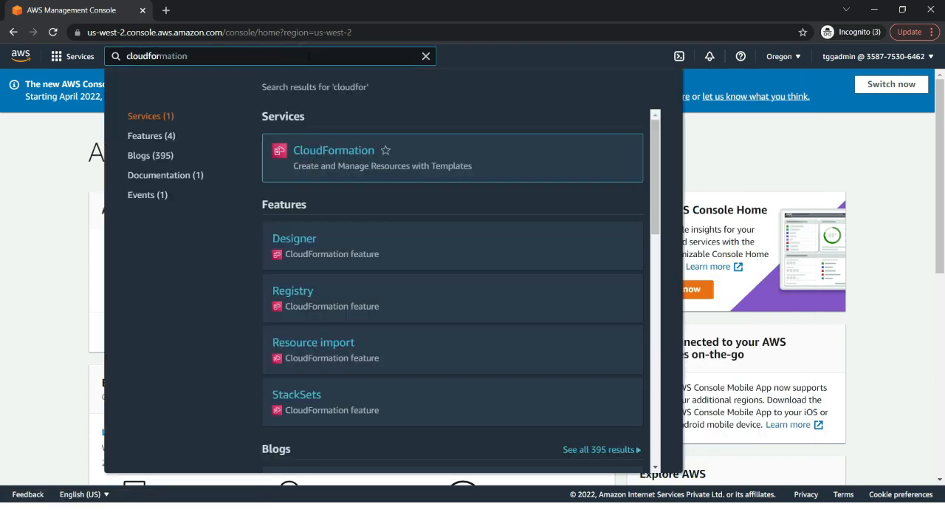
click(323, 151)
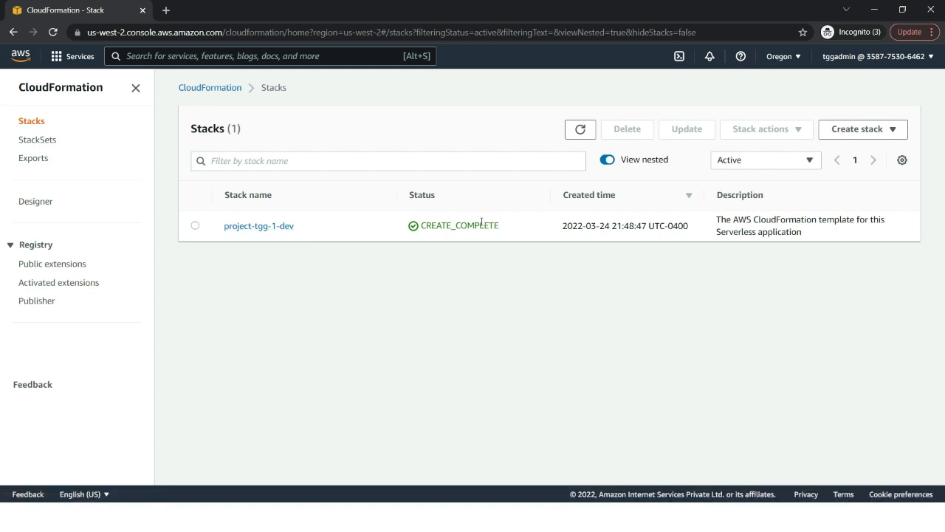
drag(502, 230, 405, 226)
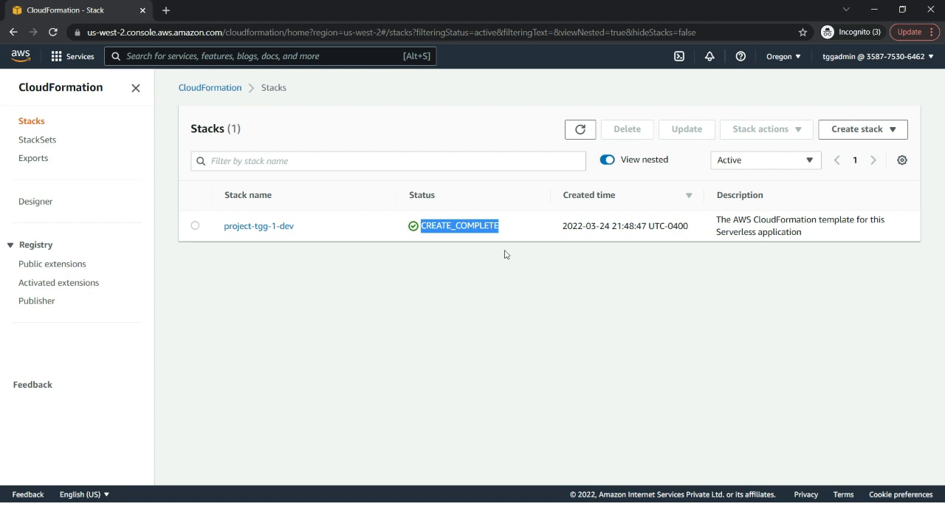
click(279, 227)
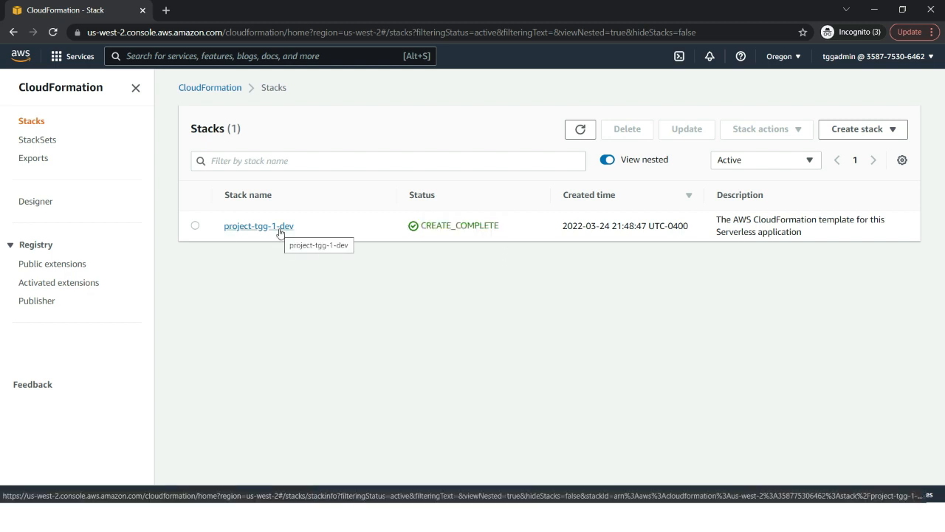
- View the project-tgg-1-dev stack's Resources list, noting the ApiGateway deployment resource type
click(280, 227)
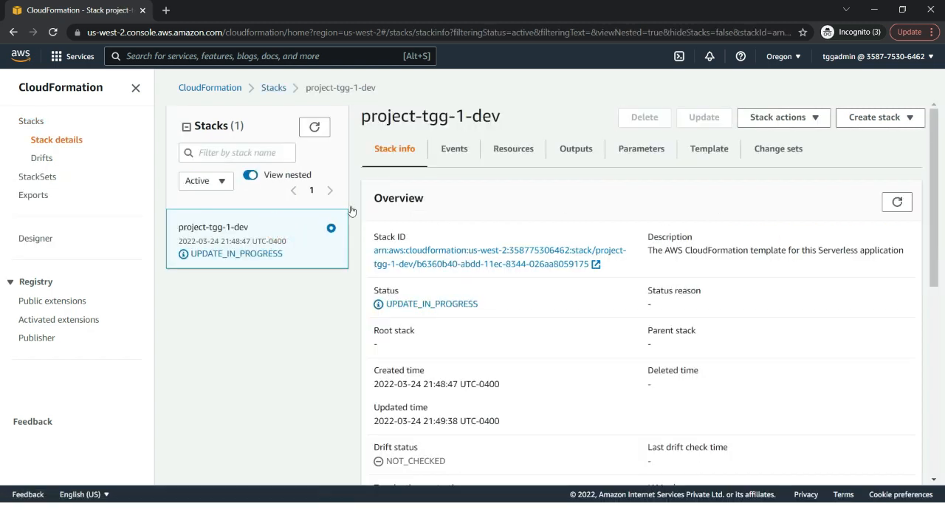
scroll(562, 266, down, 1)
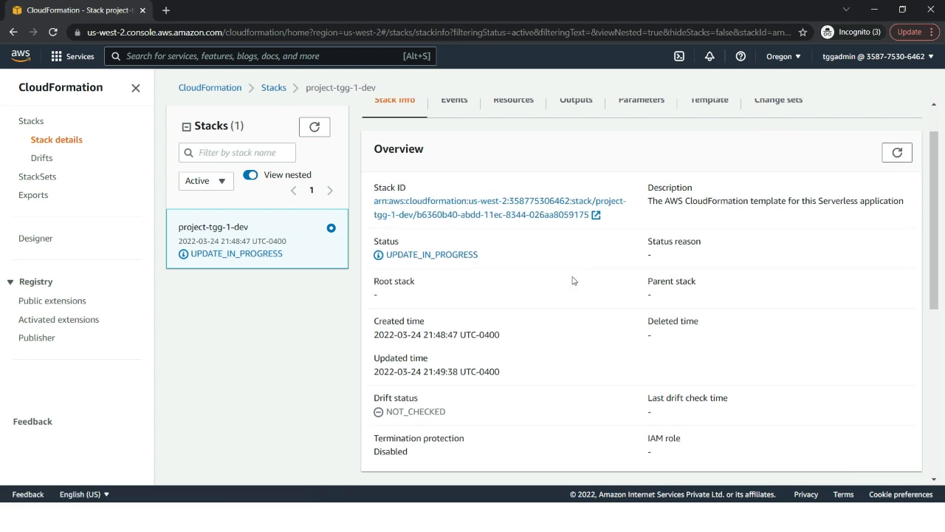
scroll(547, 277, up, 1)
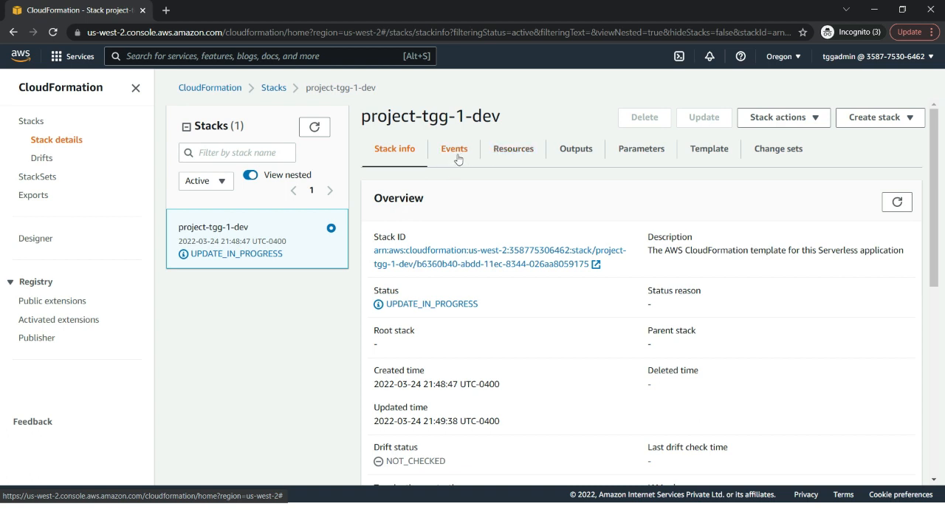
click(524, 155)
scroll(557, 243, down, 2)
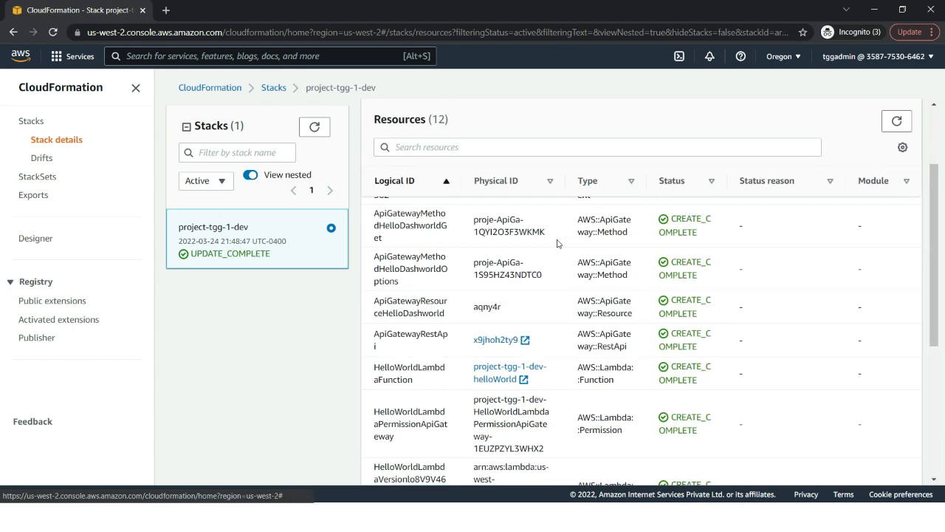
scroll(557, 243, up, 2)
scroll(737, 316, down, 1)
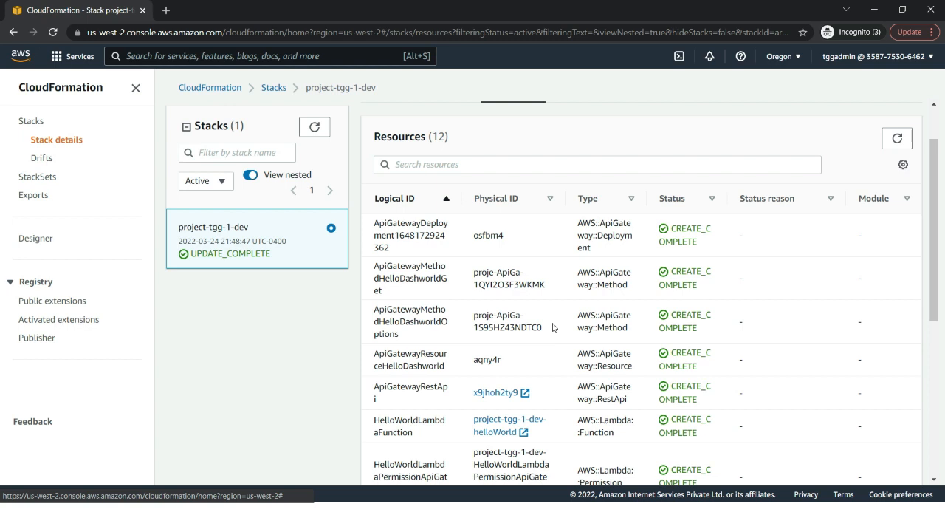
click(418, 249)
scroll(418, 248, up, 1)
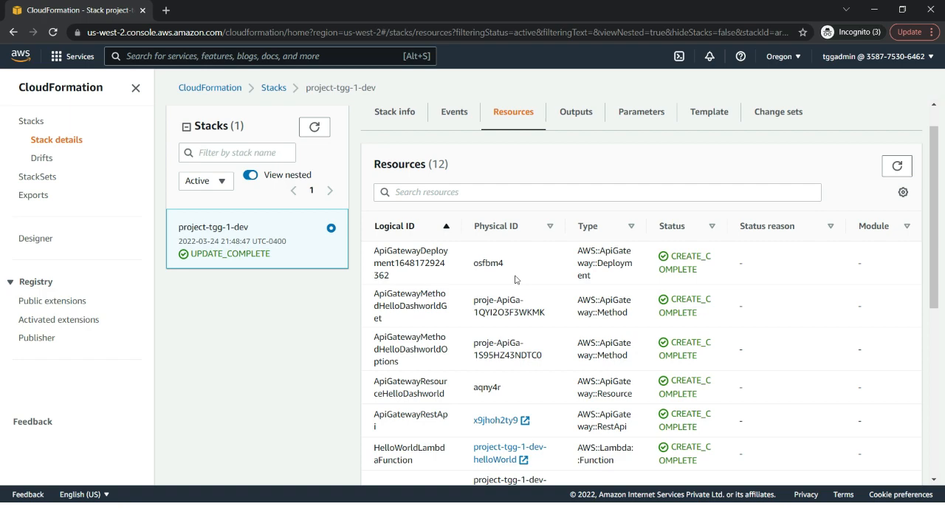
drag(583, 263, 607, 274)
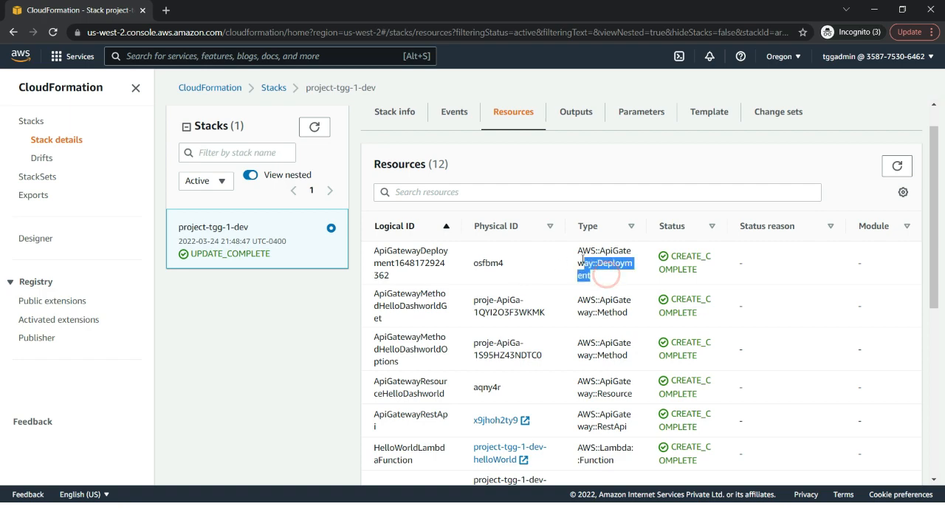
click(607, 274)
scroll(607, 275, down, 1)
scroll(628, 251, down, 3)
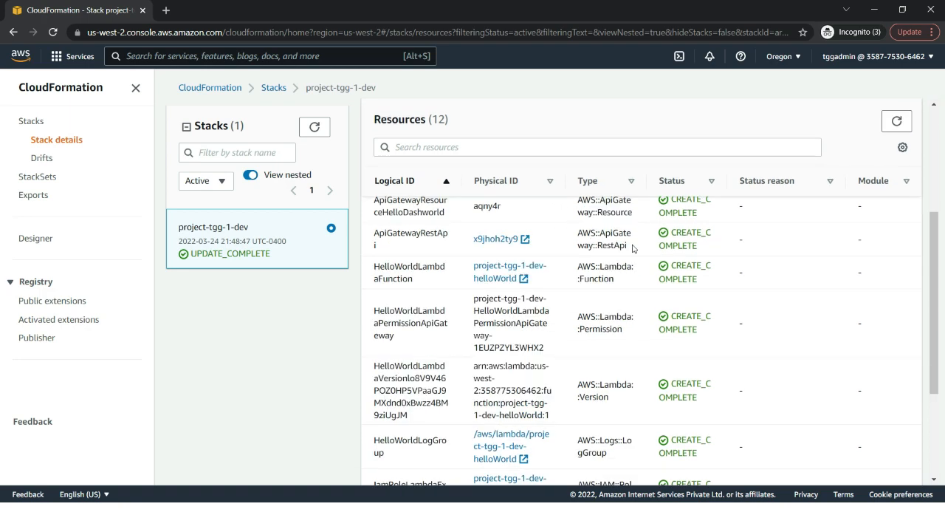
- Examine the AWS::ApiGateway::RestApi resource and its ApiGatewayRestApi logical ID
drag(629, 247, 577, 236)
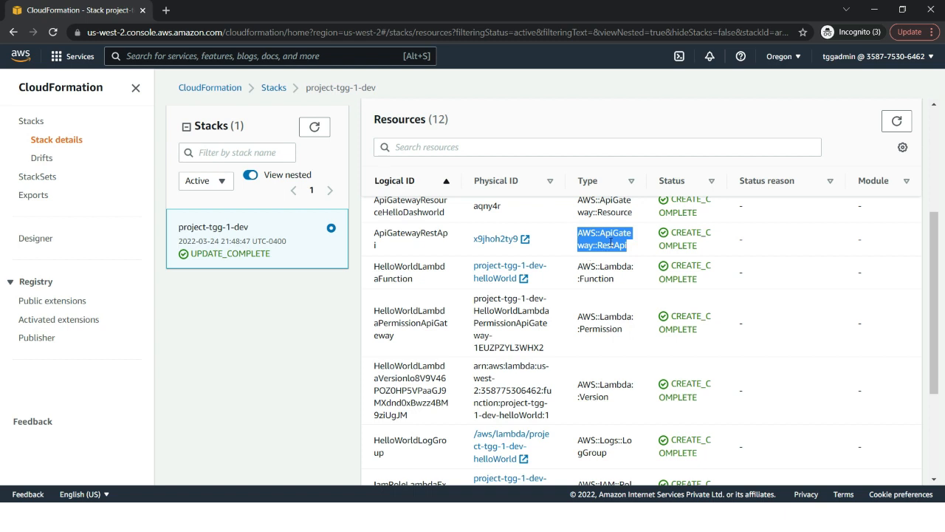
scroll(612, 259, down, 1)
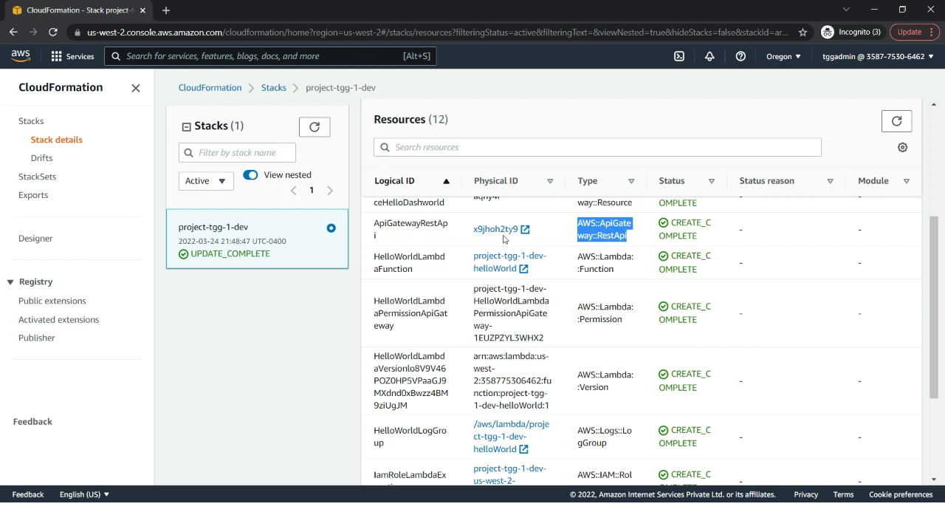
double_click(410, 223)
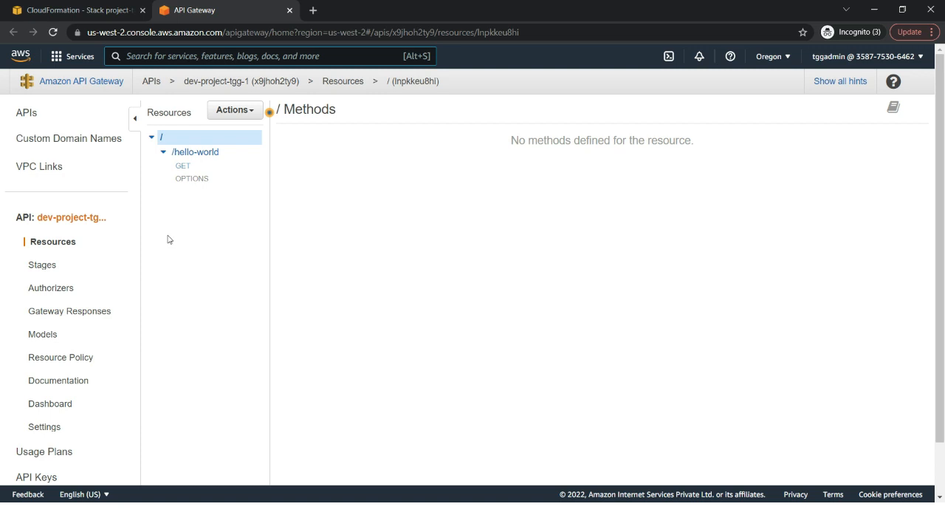
- View the /hello-world GET method's LAMBDA_PROXY integration, then return to the stack's resources
click(195, 169)
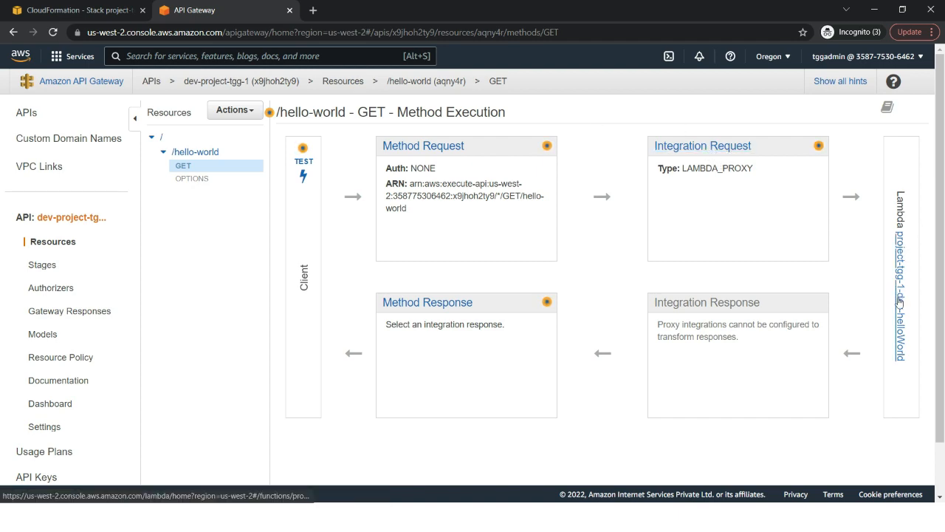
key(ctrl+shift+Tab)
scroll(487, 295, down, 1)
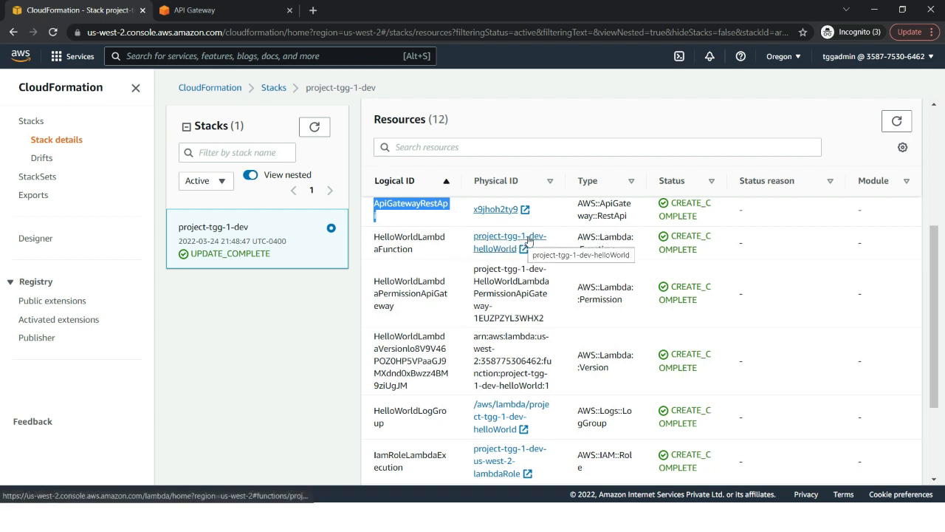
- Open the helloWorld Lambda function and note the HelloWorldLogGroup's /aws/lambda log path
ctrl+click(507, 251)
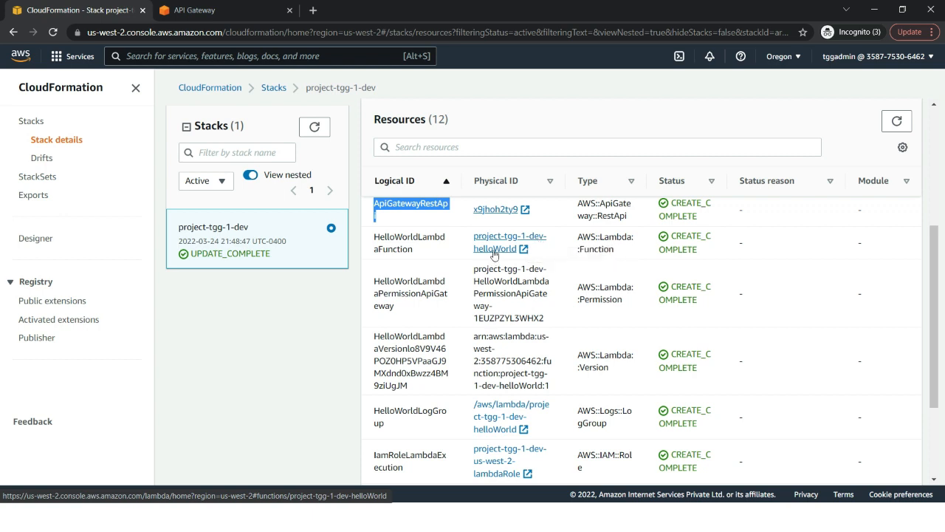
scroll(557, 273, down, 1)
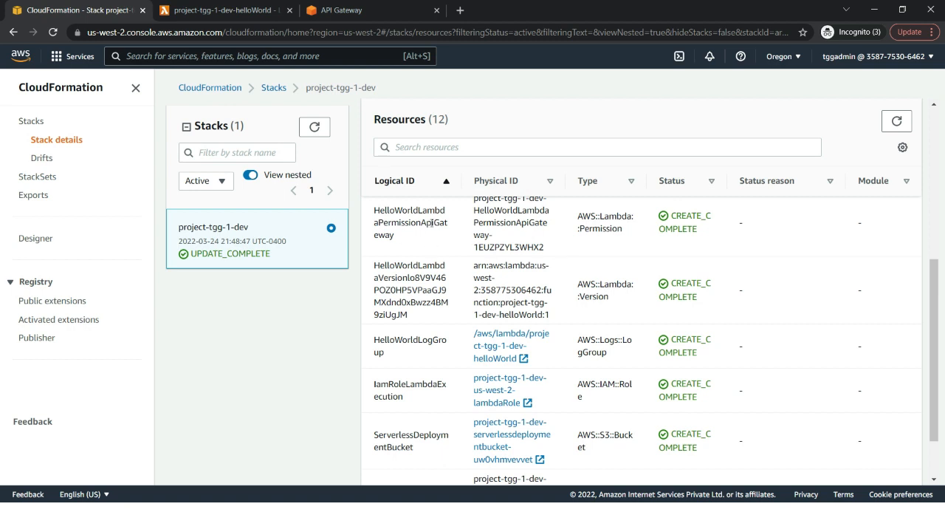
triple_click(435, 223)
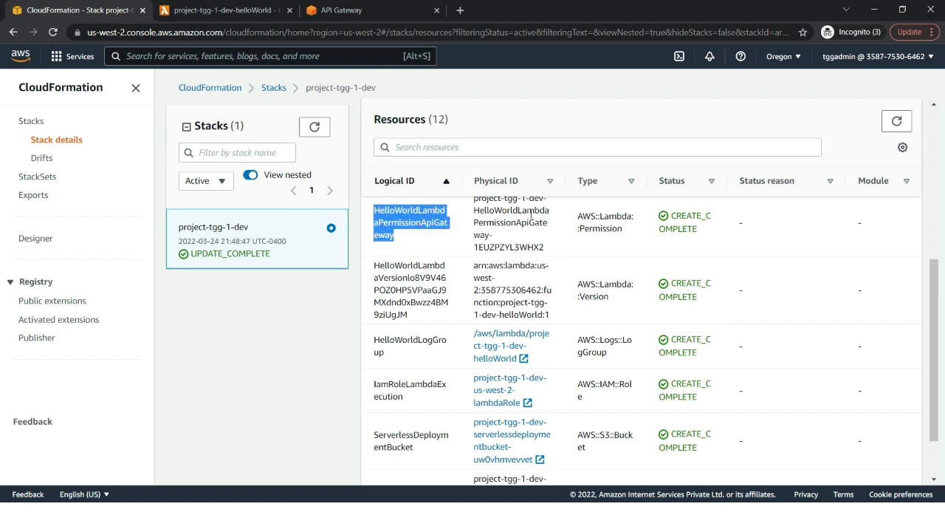
scroll(517, 251, down, 1)
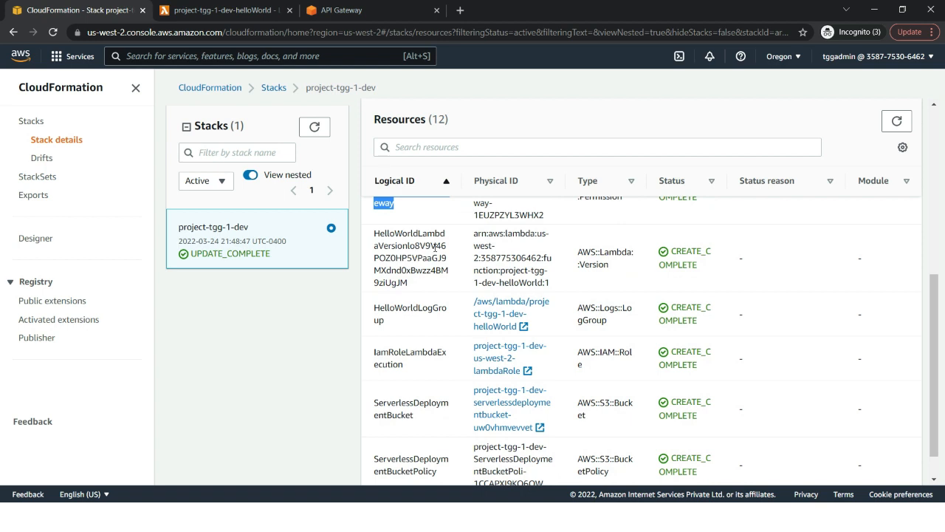
scroll(517, 317, down, 1)
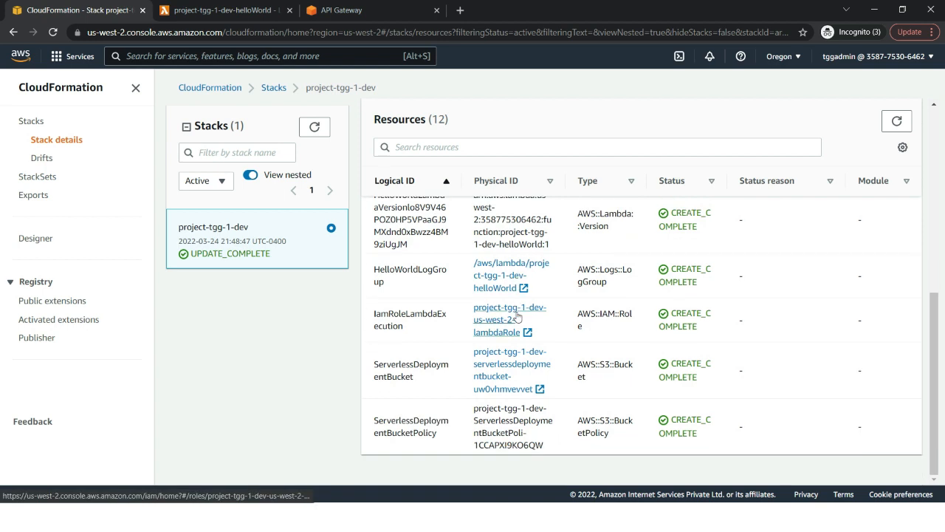
triple_click(420, 268)
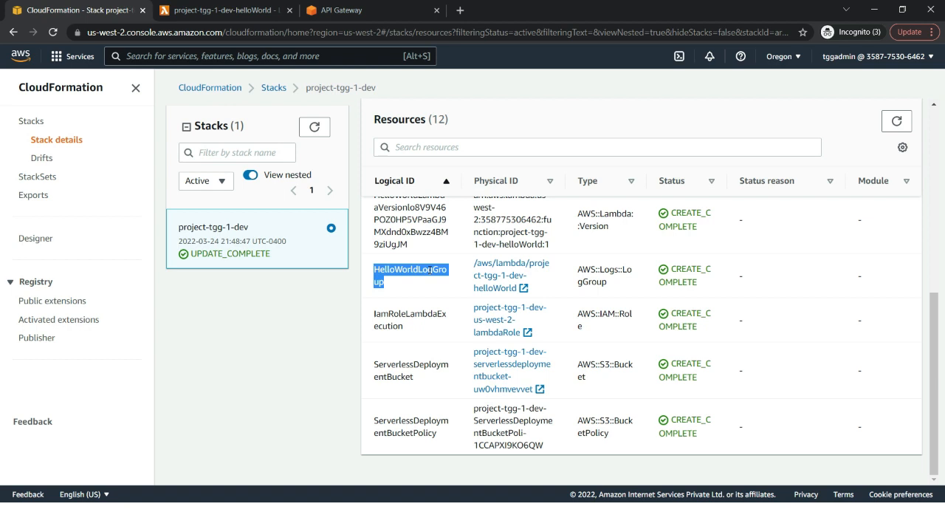
drag(535, 292, 470, 260)
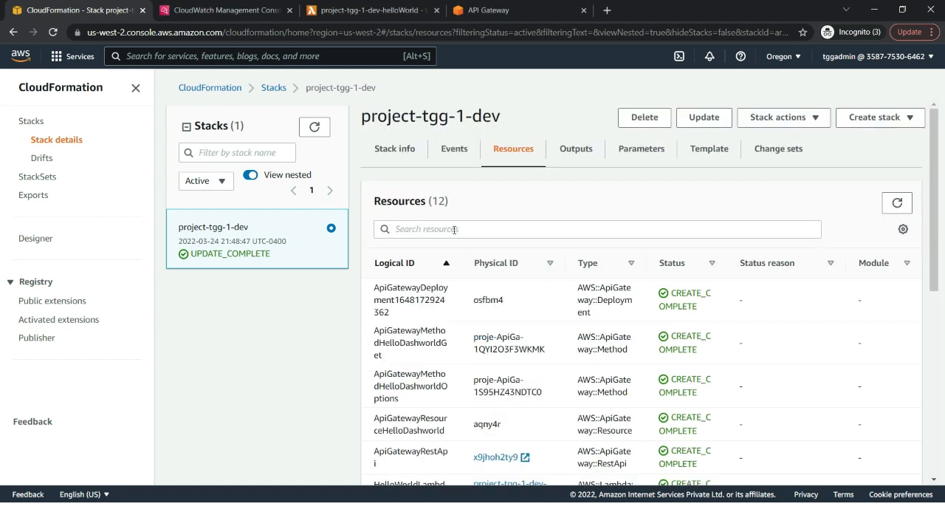
- Switch to VS Code and highlight serverless.yml from the service line to the end
key(alt+Tab)
drag(336, 390, 228, 135)
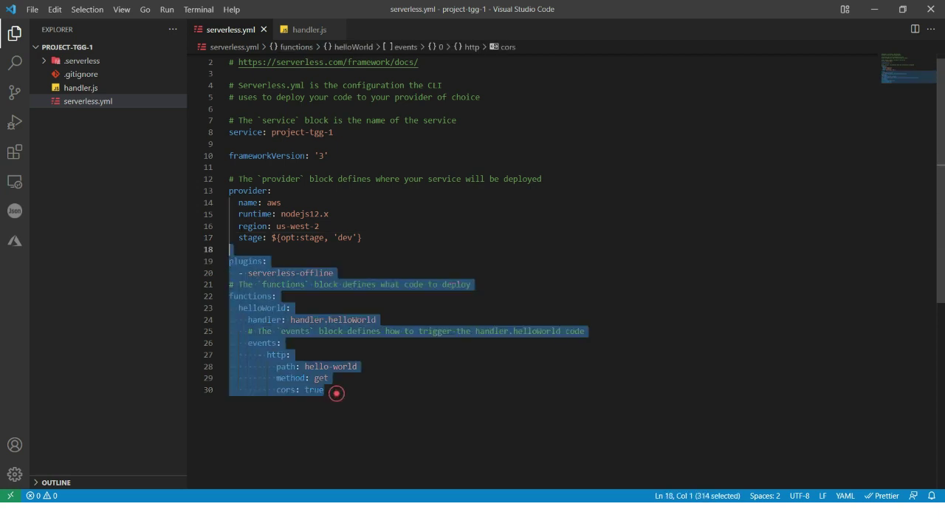
- Review serverless.yml's helloWorld http event with cors set to true
click(469, 251)
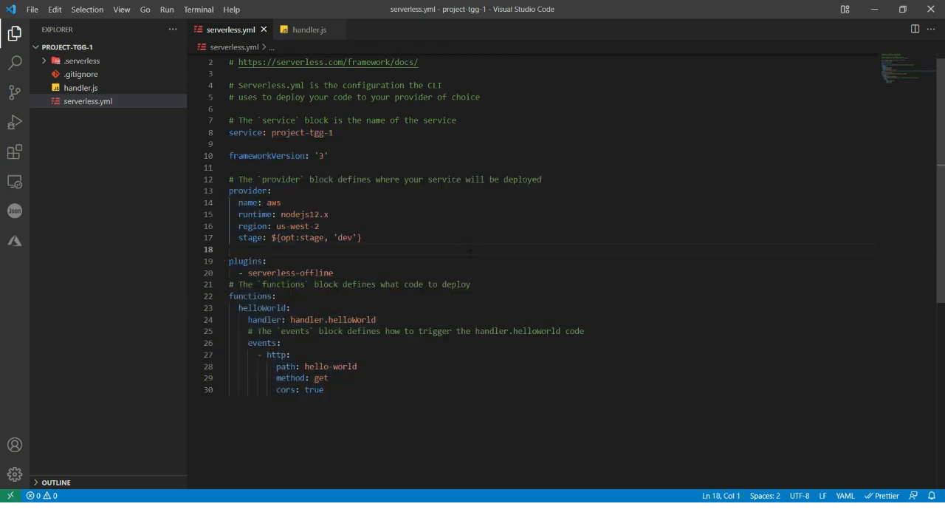
double_click(335, 389)
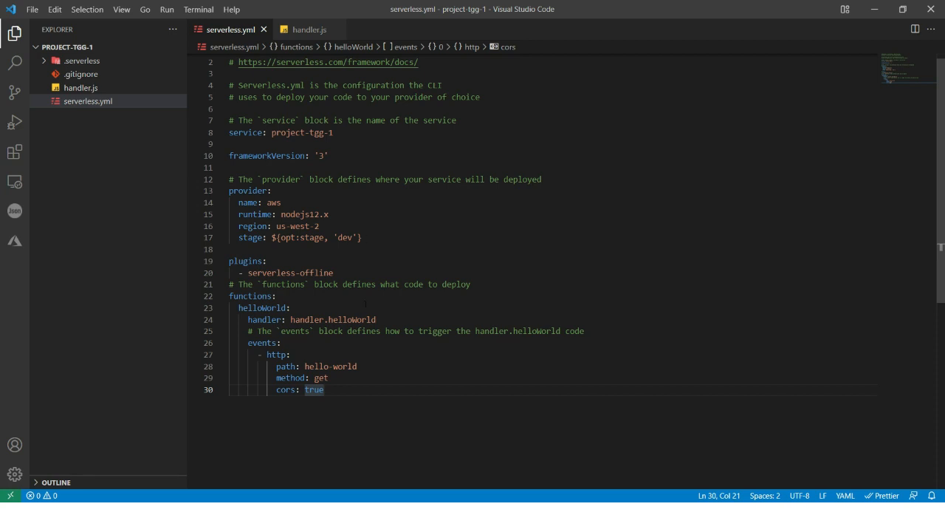
click(354, 395)
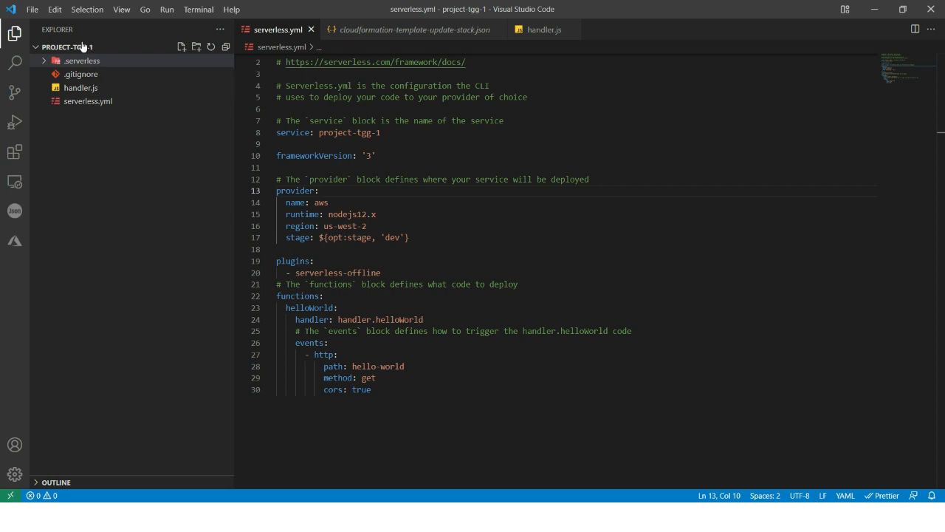
- Expand .serverless and view the create-stack template's ServerlessDeploymentBucket and bucket policy resources
click(48, 64)
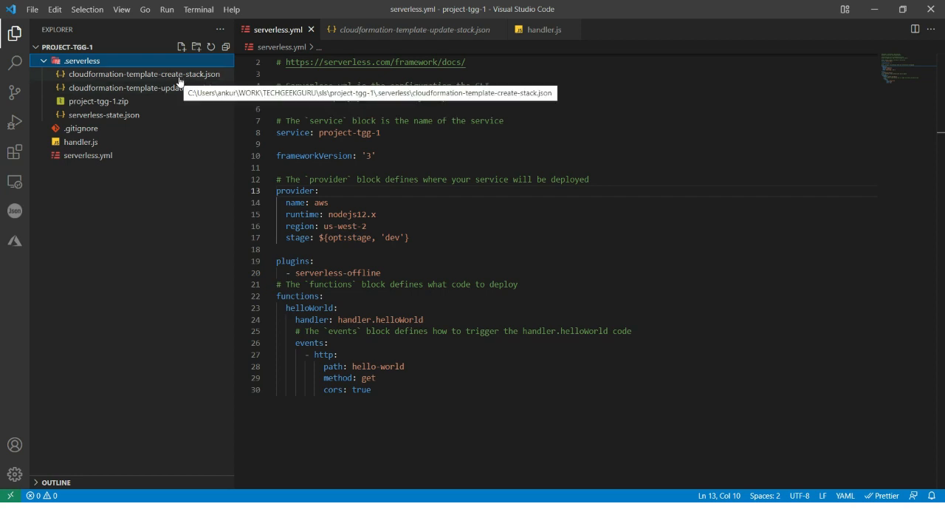
click(167, 76)
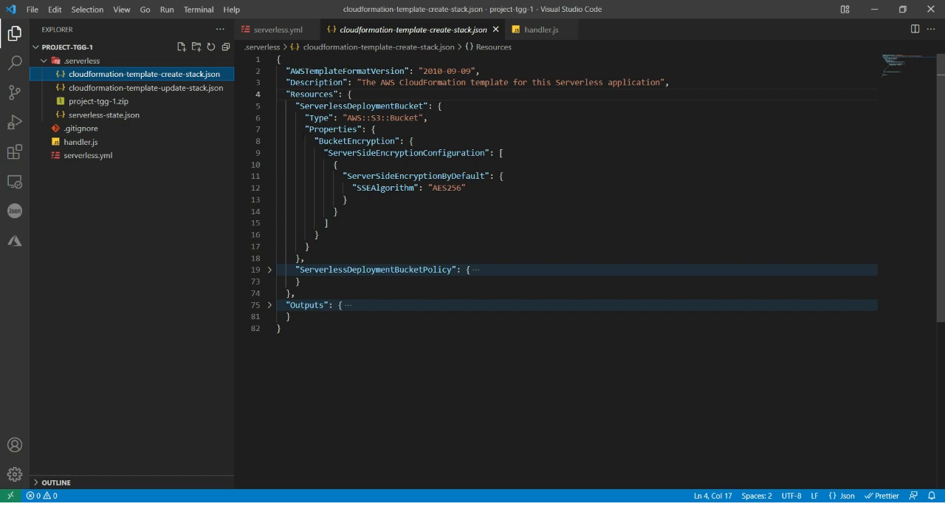
double_click(362, 105)
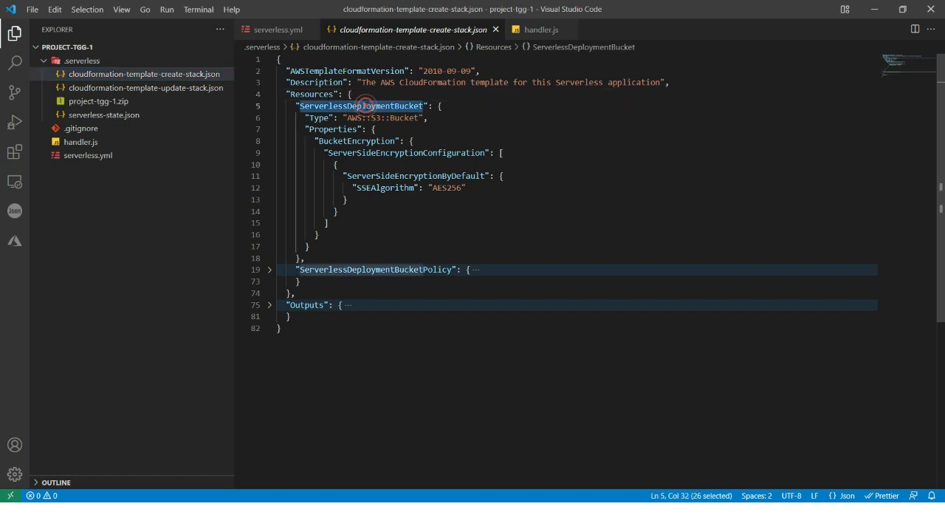
double_click(375, 269)
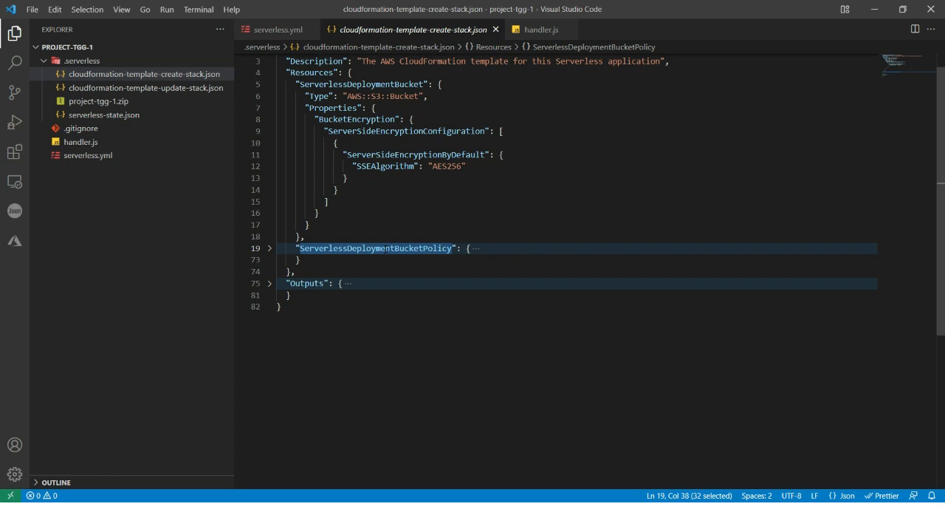
- View the update-stack template's HelloWorldLogGroup, IamRoleLambdaExecution, HelloWorldLambdaFunction and ApiGatewayRestApi resources
click(140, 88)
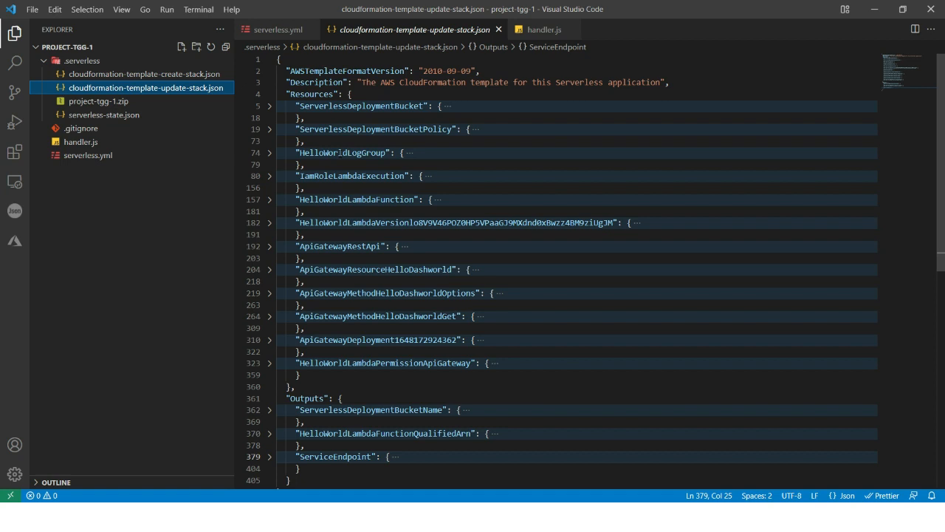
double_click(333, 152)
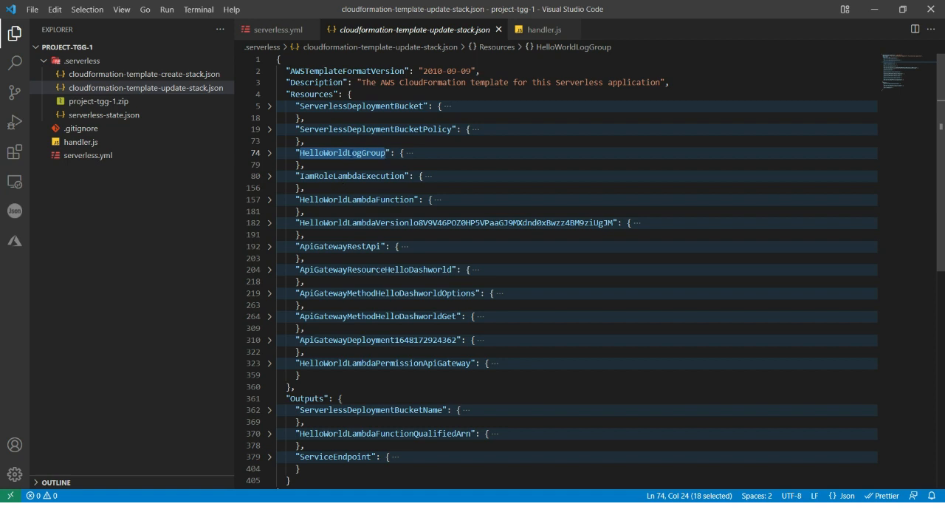
double_click(359, 176)
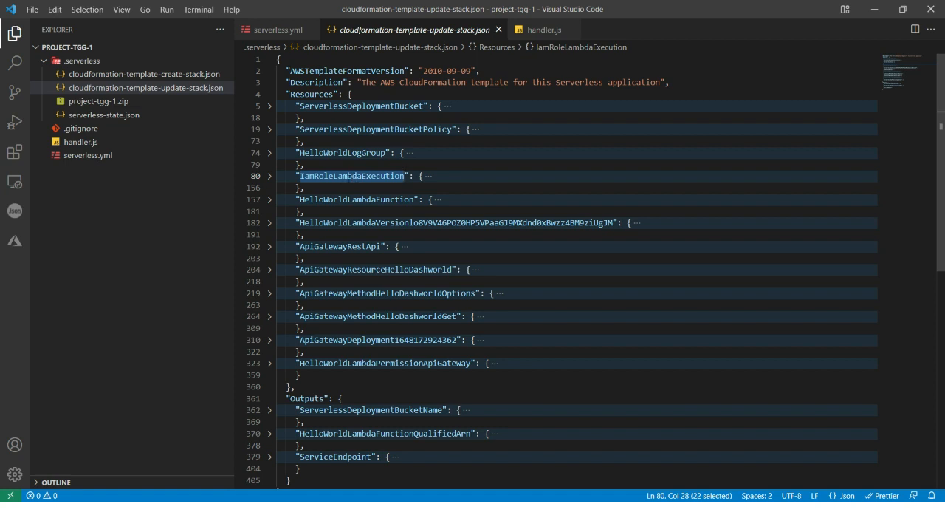
double_click(362, 200)
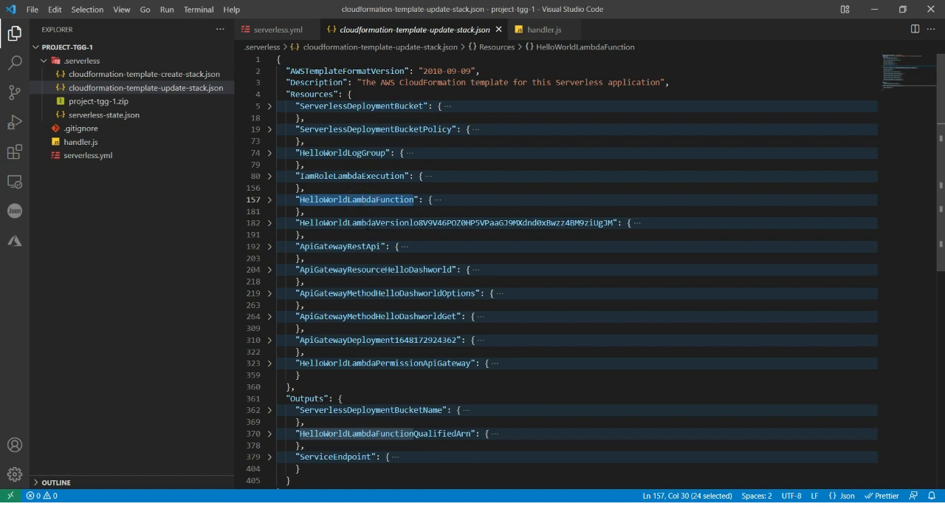
scroll(361, 213, down, 2)
scroll(360, 212, down, 1)
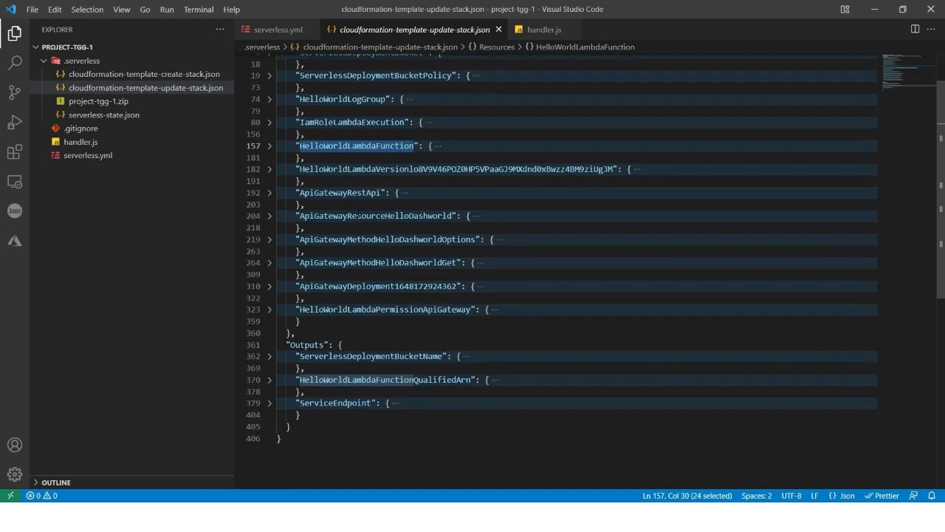
scroll(361, 214, down, 1)
double_click(349, 184)
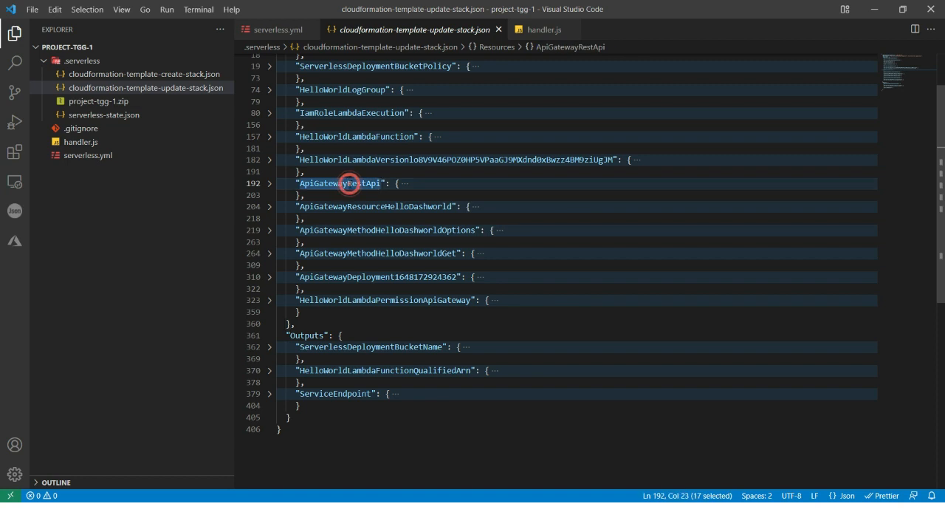
- Expand ApiGatewayRestApi and peek into the hello-world GET and OPTIONS method definitions
click(270, 183)
scroll(472, 258, down, 3)
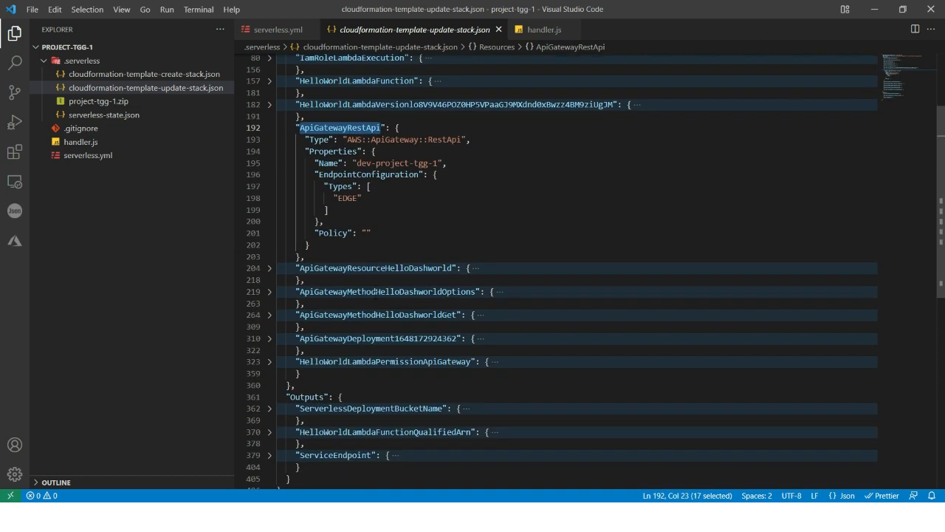
scroll(473, 258, down, 2)
scroll(473, 258, down, 3)
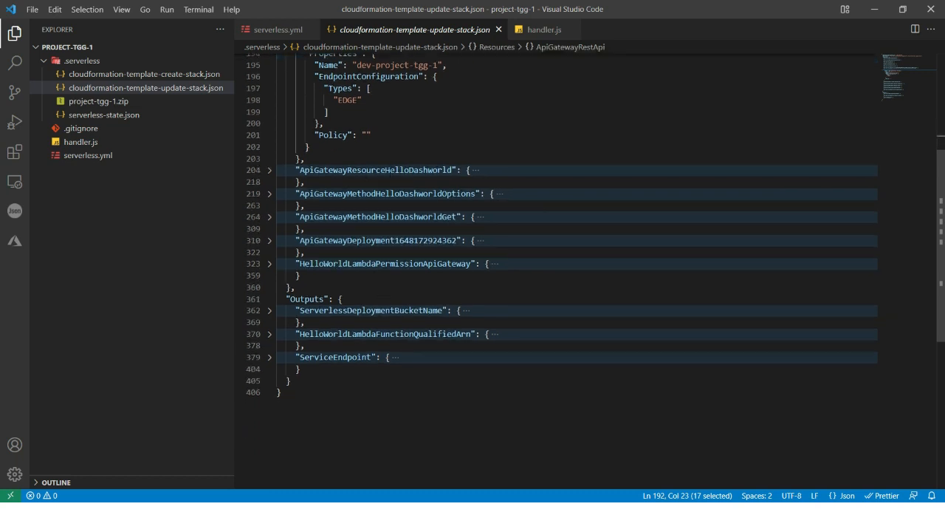
scroll(473, 258, down, 1)
click(269, 198)
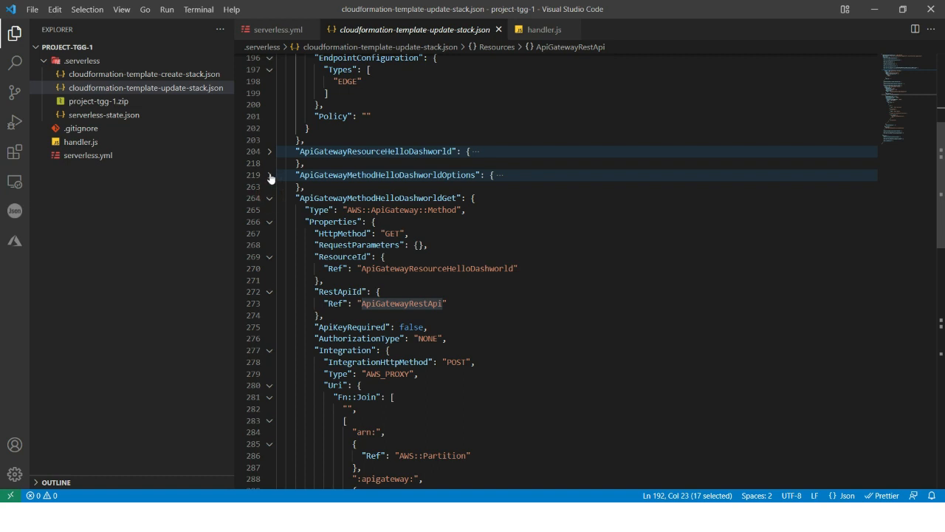
click(271, 175)
click(270, 175)
scroll(270, 175, down, 1)
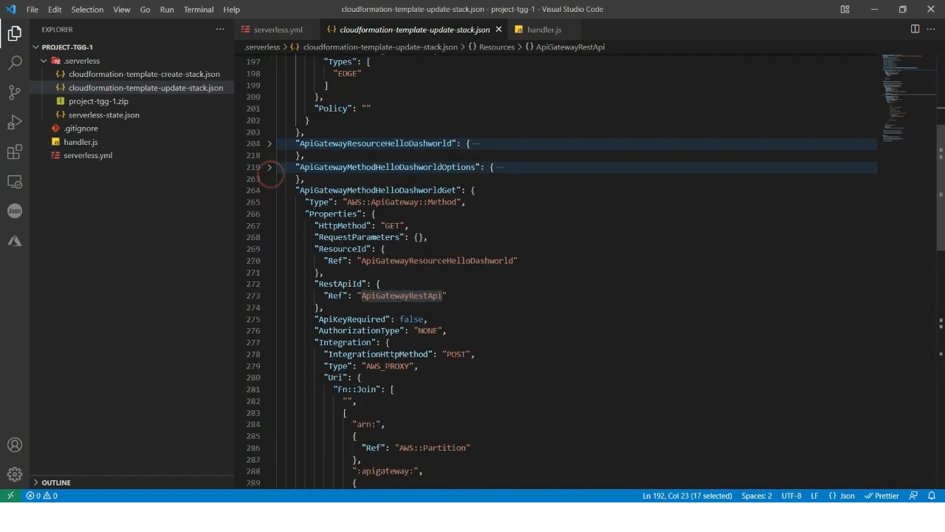
scroll(473, 258, down, 3)
scroll(472, 258, up, 3)
click(269, 91)
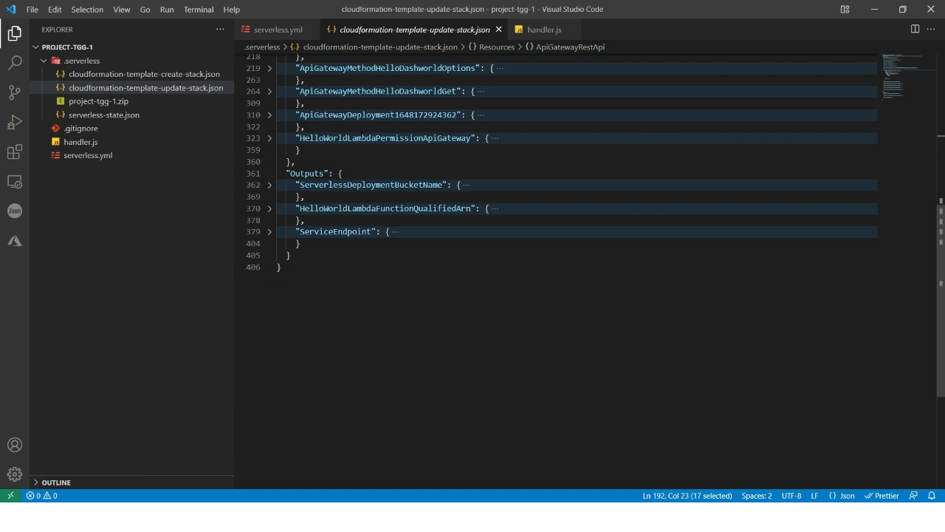
- Review HelloWorldLambdaPermissionApiGateway, the Outputs section and ServerlessDeploymentBucket
double_click(378, 138)
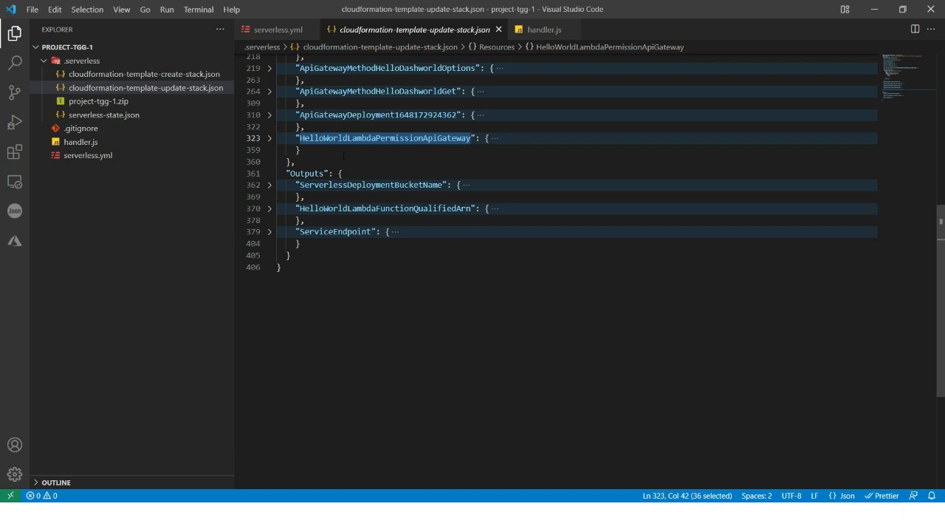
double_click(306, 173)
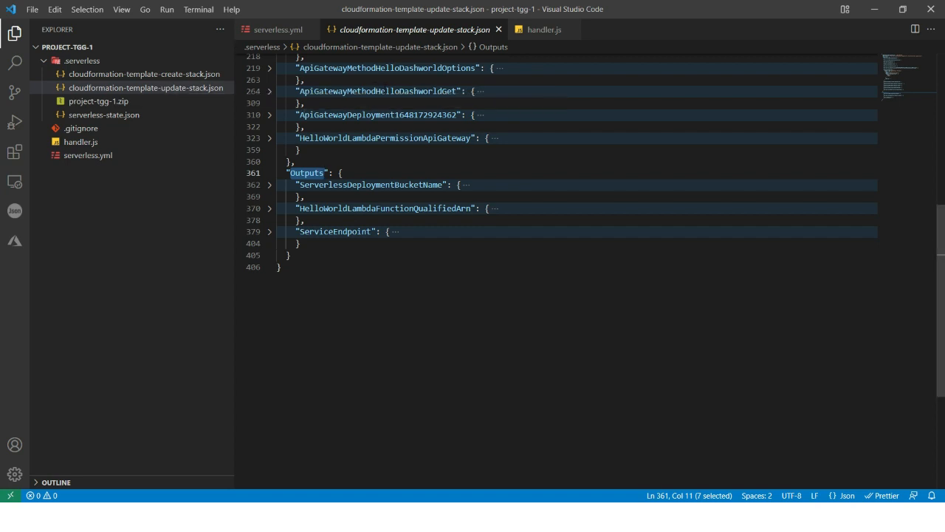
scroll(404, 89, up, 1)
scroll(404, 89, up, 8)
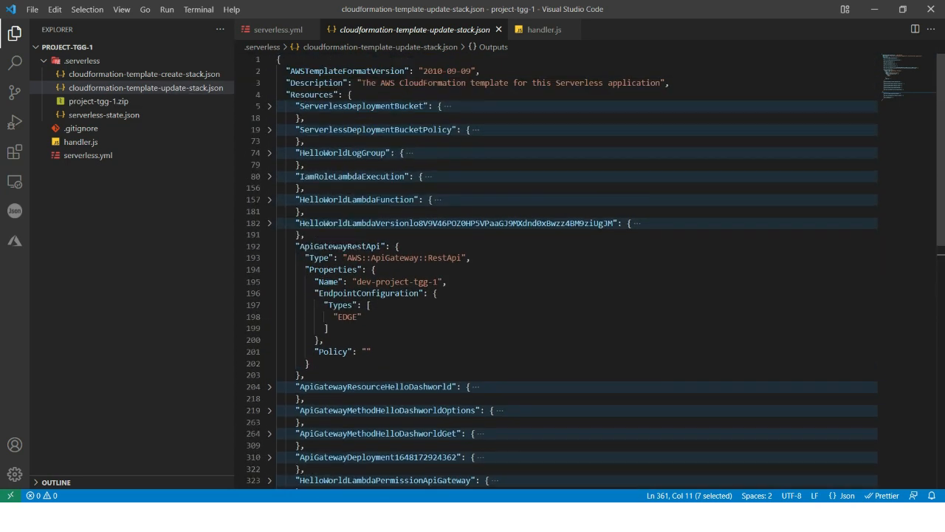
double_click(396, 105)
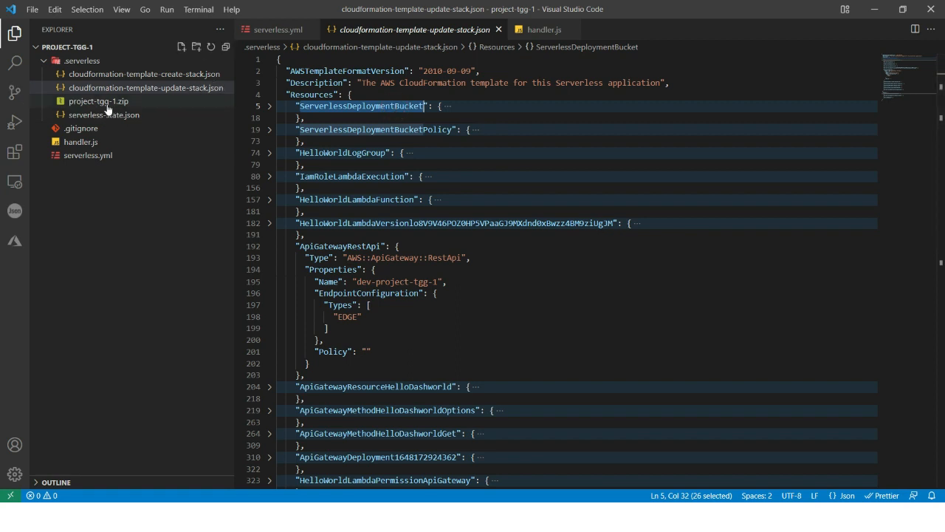
- Try the binary project-tgg-1.zip, then open serverless-state.json
click(98, 101)
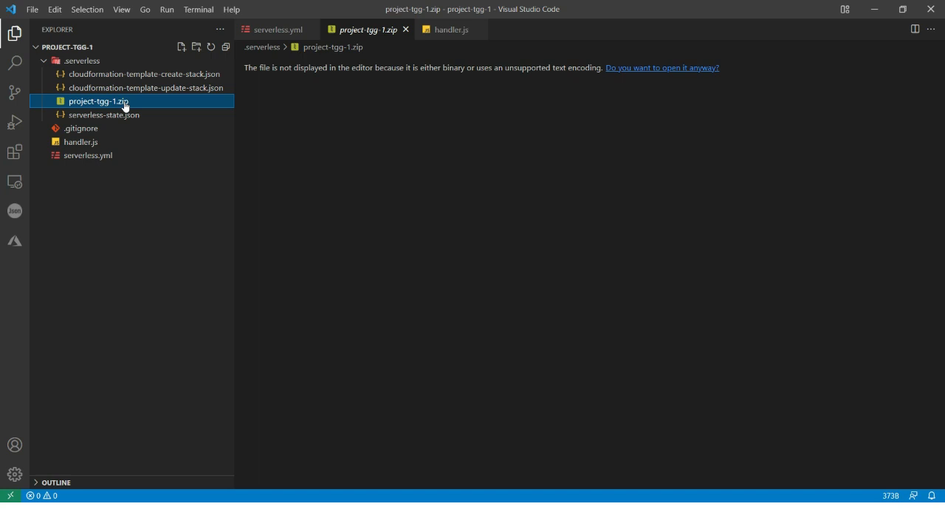
click(125, 116)
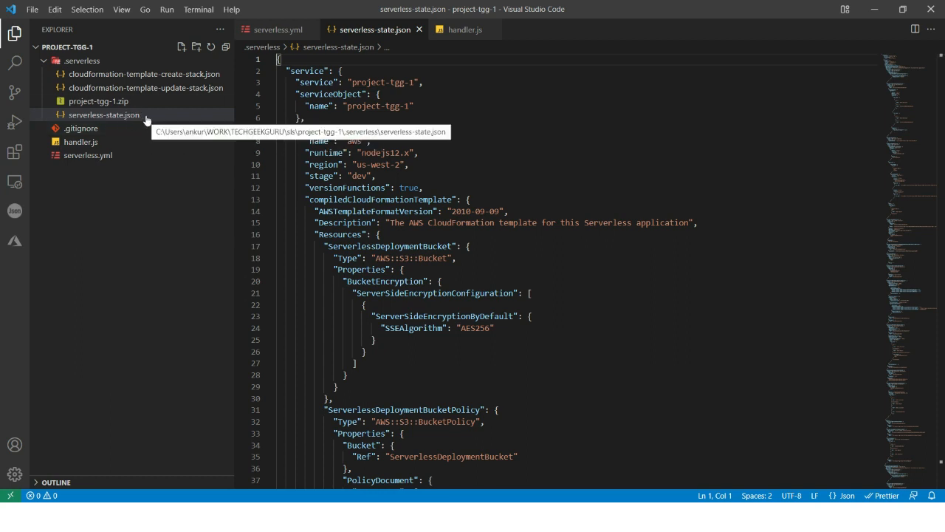
- Reopen serverless.yml, highlight the provider-through-helloWorld block (lines 13–30), then clear the selection
click(121, 155)
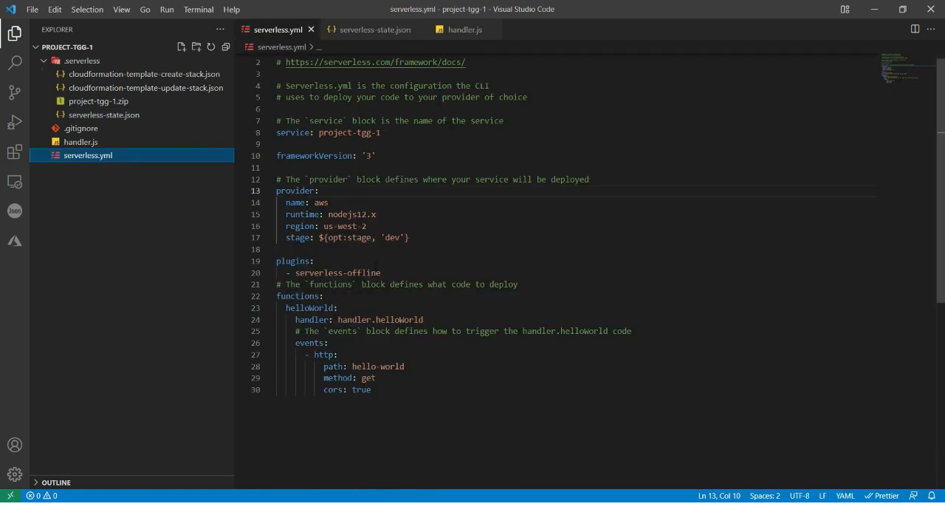
click(382, 389)
key(shift+Up)
key(shift+Up)
key(shift+Up)
key(shift+Home)
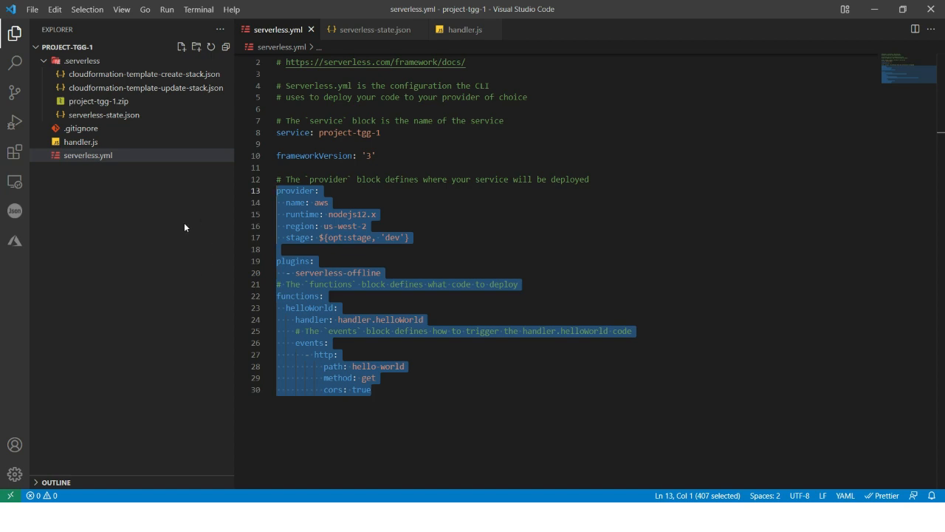
click(206, 231)
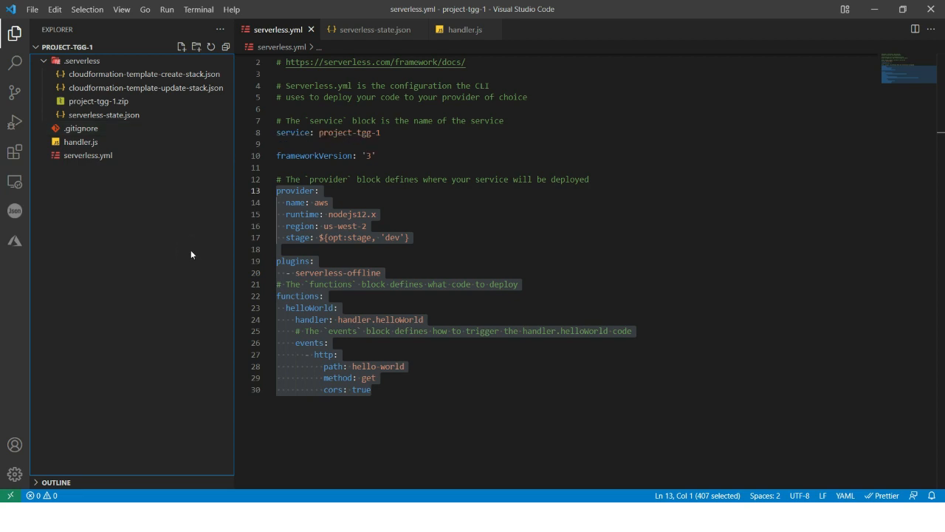
click(470, 249)
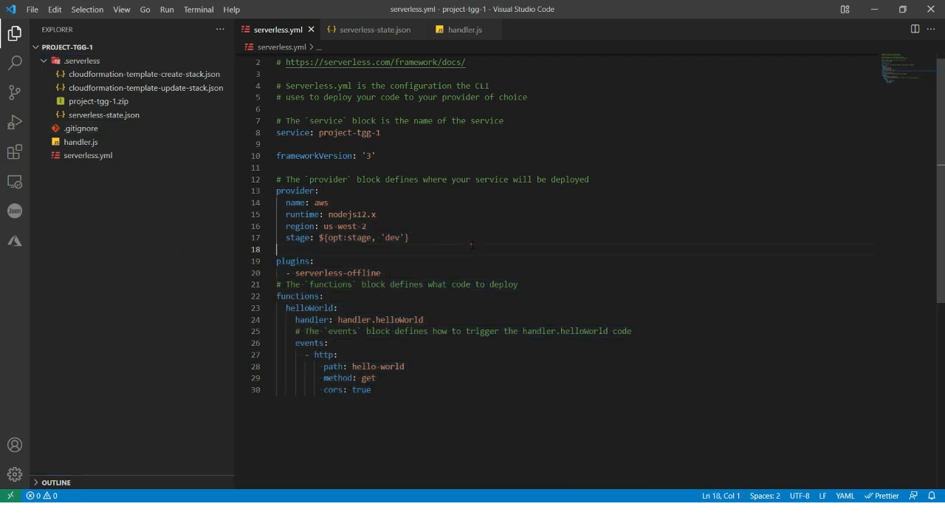